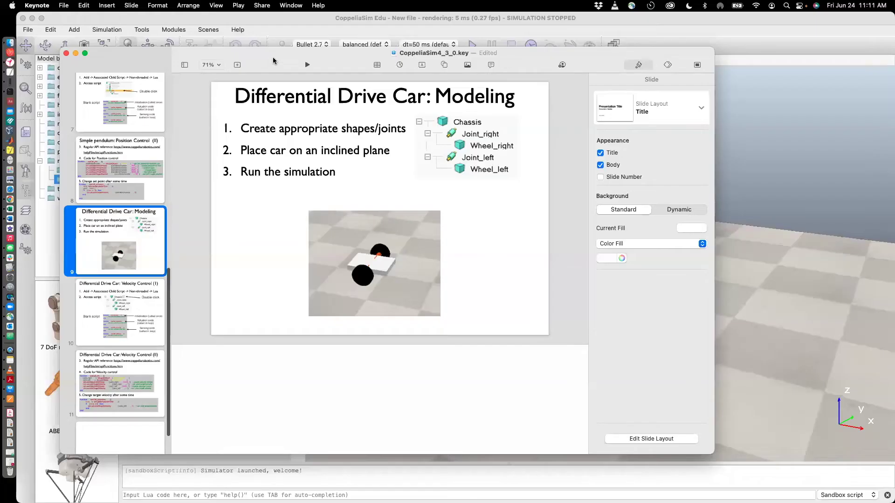
- Switch to CoppeliaSim and add a primitive cuboid measuring 0.5 m in X, 0.3 m in Y and 0.05 m in Z
{"action": "key", "text": "super+h"}
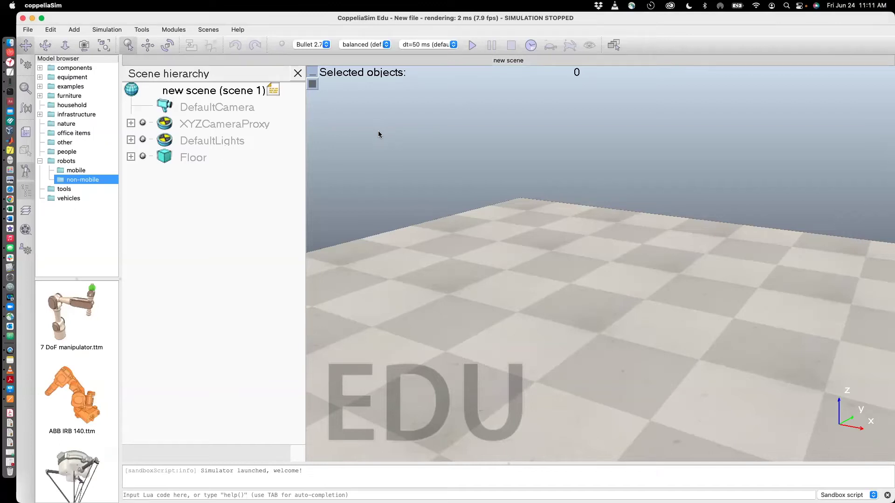
{"action": "left_click", "coordinate": [75, 30]}
{"action": "mouse_move", "coordinate": [181, 42]}
{"action": "left_click", "coordinate": [205, 56]}
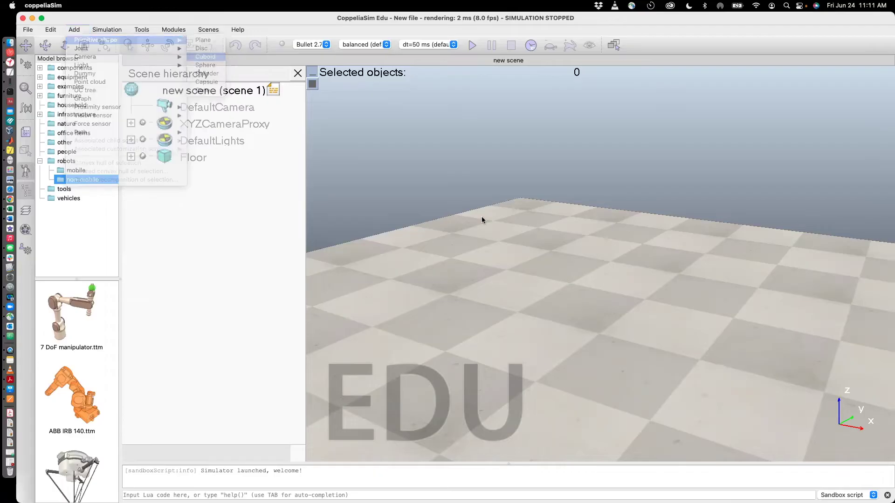
{"action": "left_click_drag", "start_coordinate": [450, 216], "coordinate": [399, 218]}
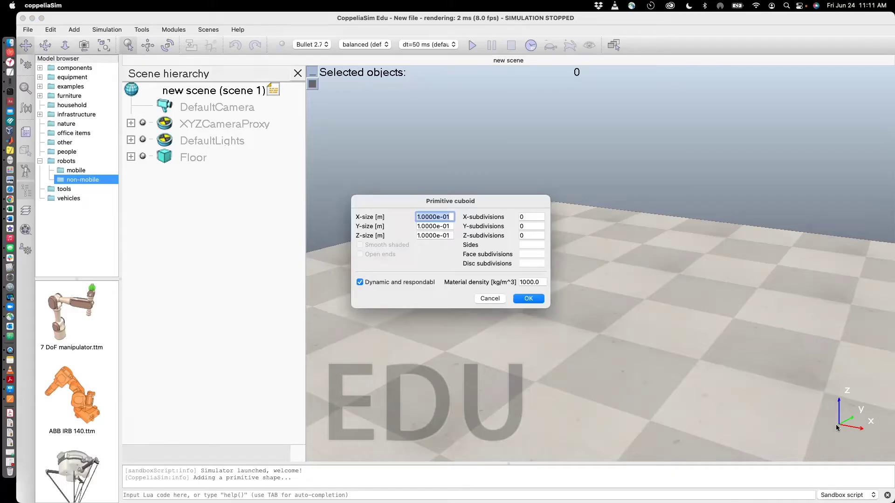
{"action": "type", "text": "0.5"}
{"action": "key", "text": "Tab"}
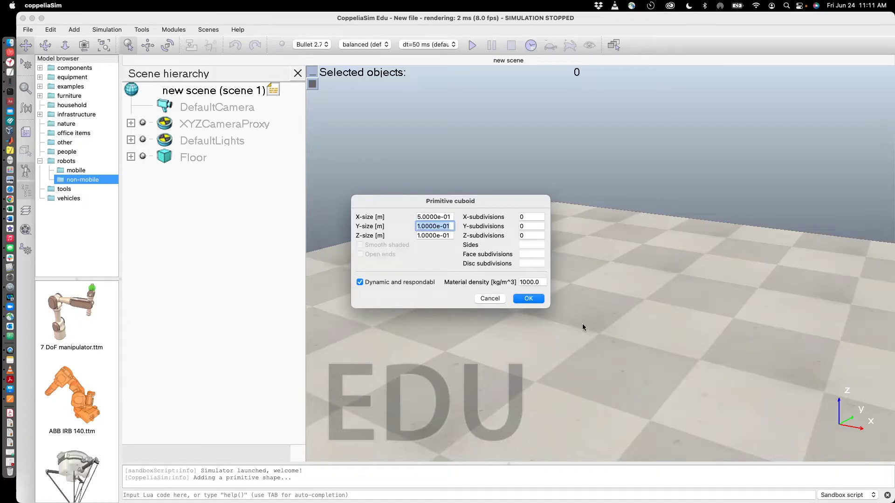
{"action": "type", "text": "0.3"}
{"action": "key", "text": "Tab"}
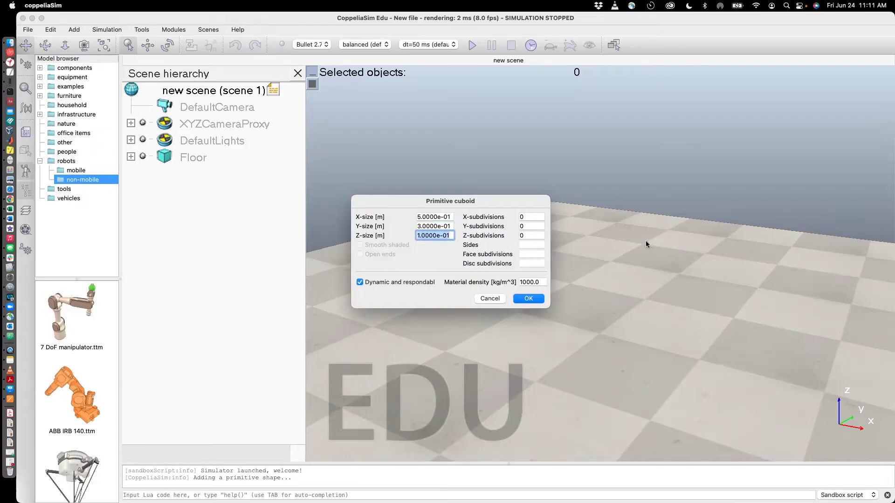
{"action": "type", "text": "0.05"}
{"action": "left_click", "coordinate": [527, 299]}
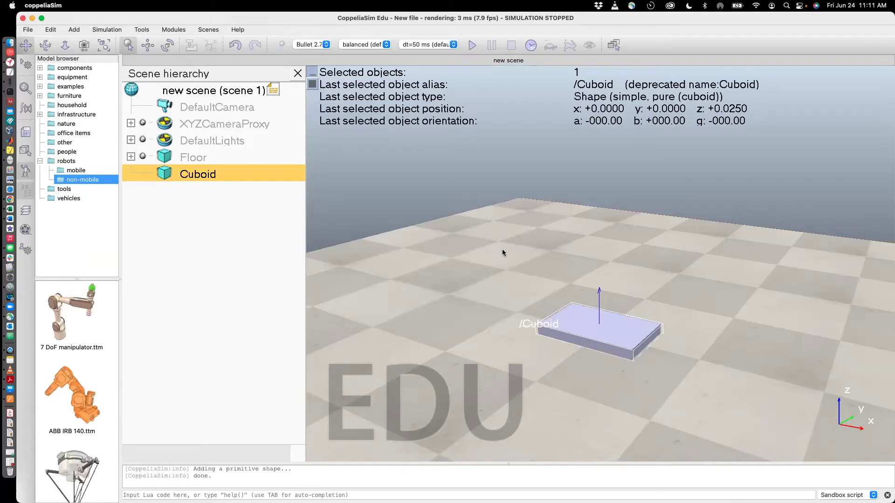
- Rename the cuboid in the scene hierarchy as Chassis
{"action": "double_click", "coordinate": [187, 176]}
{"action": "type", "text": "Chassis"}
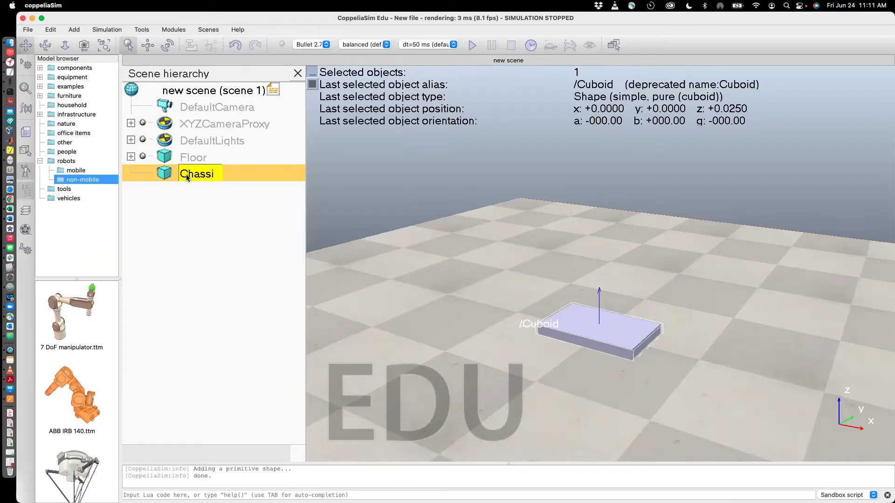
{"action": "key", "text": "Return"}
- Change the Chassis ambient/diffuse color to white, with red, green and blue all at 1.00
{"action": "double_click", "coordinate": [164, 174]}
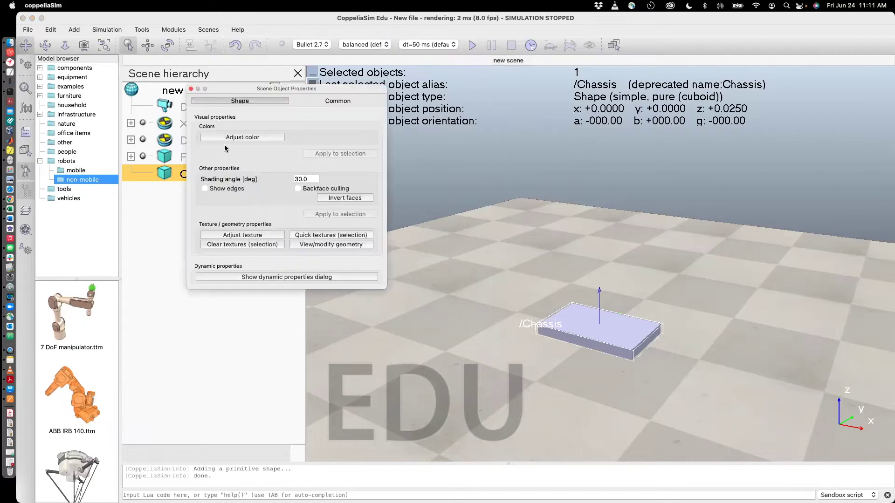
{"action": "left_click", "coordinate": [225, 140]}
{"action": "left_click", "coordinate": [247, 102]}
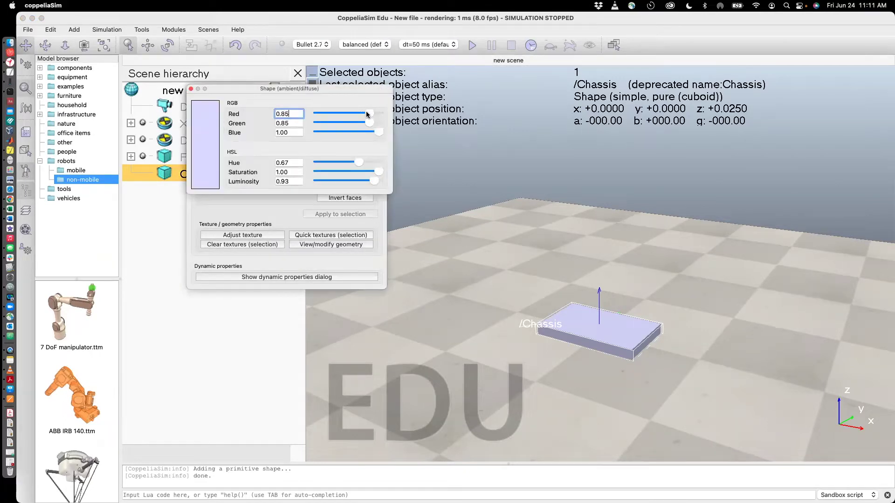
{"action": "left_click_drag", "start_coordinate": [368, 113], "coordinate": [311, 110]}
{"action": "left_click_drag", "start_coordinate": [365, 121], "coordinate": [317, 123]}
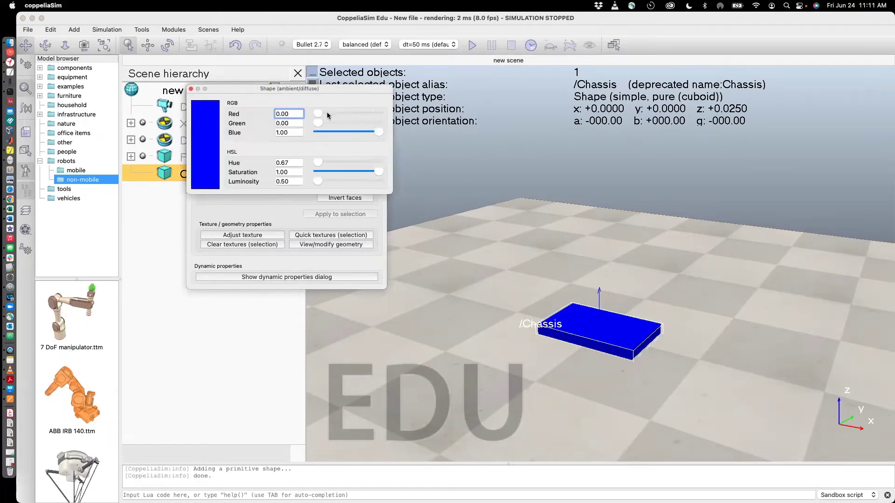
{"action": "key", "text": "super+z"}
{"action": "key", "text": "super+z"}
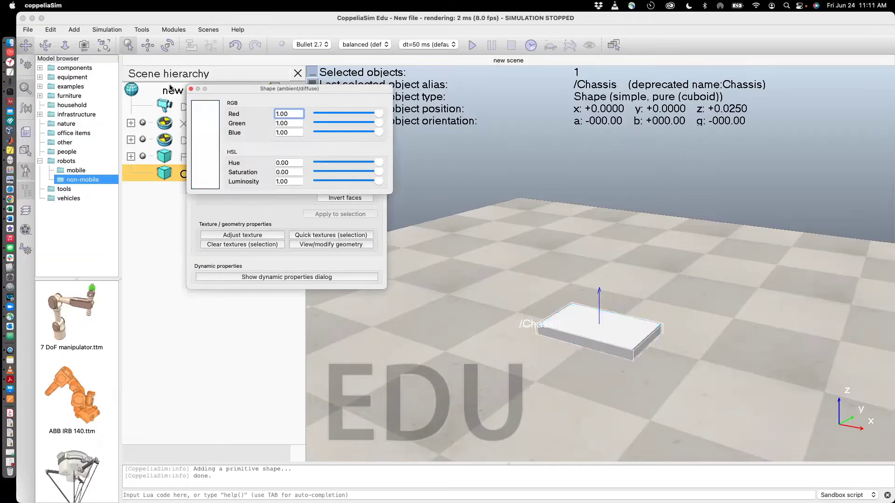
{"action": "left_click", "coordinate": [190, 89]}
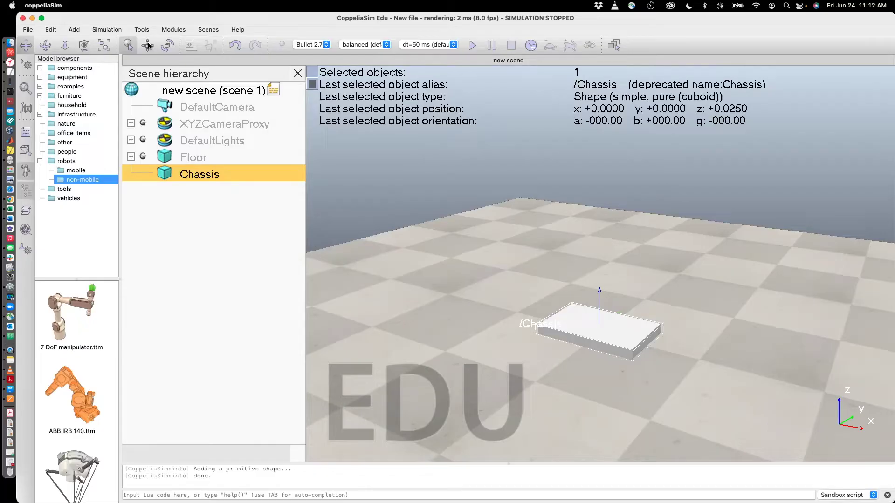
- Set the Chassis Z position relative to the world to 0.1 m
{"action": "left_click", "coordinate": [147, 45]}
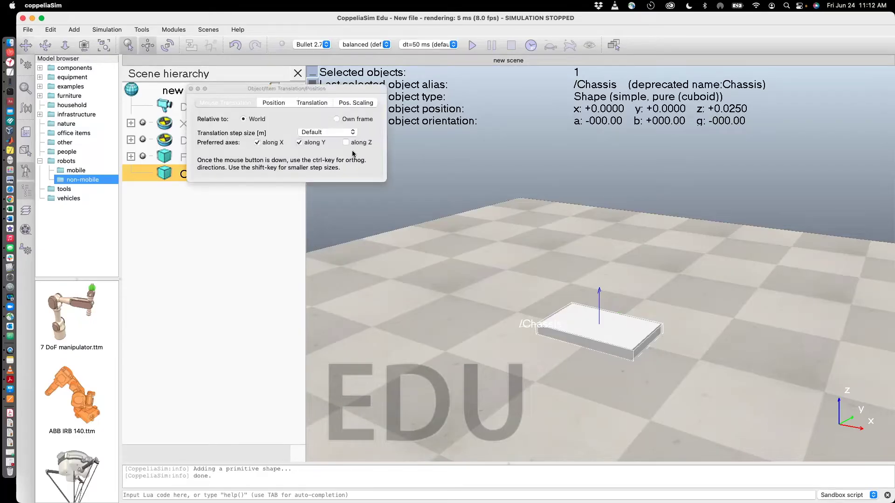
{"action": "left_click", "coordinate": [274, 102]}
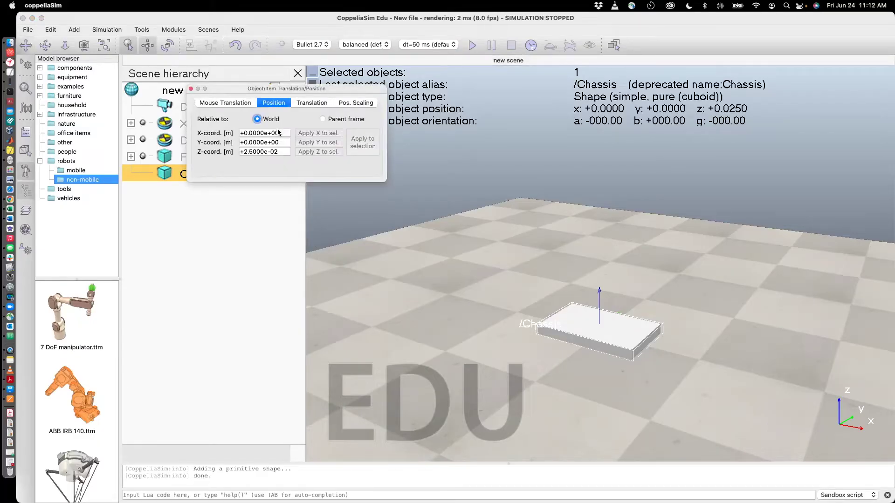
{"action": "left_click_drag", "start_coordinate": [282, 152], "coordinate": [231, 164]}
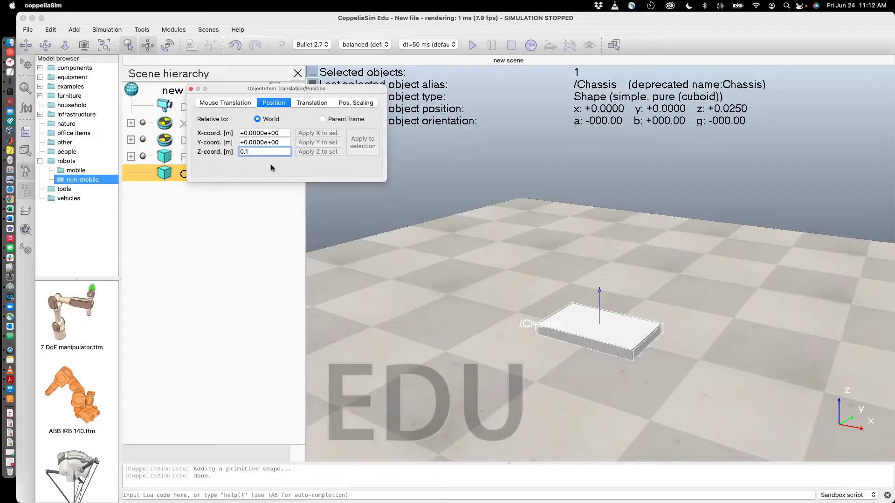
{"action": "key", "text": "Return"}
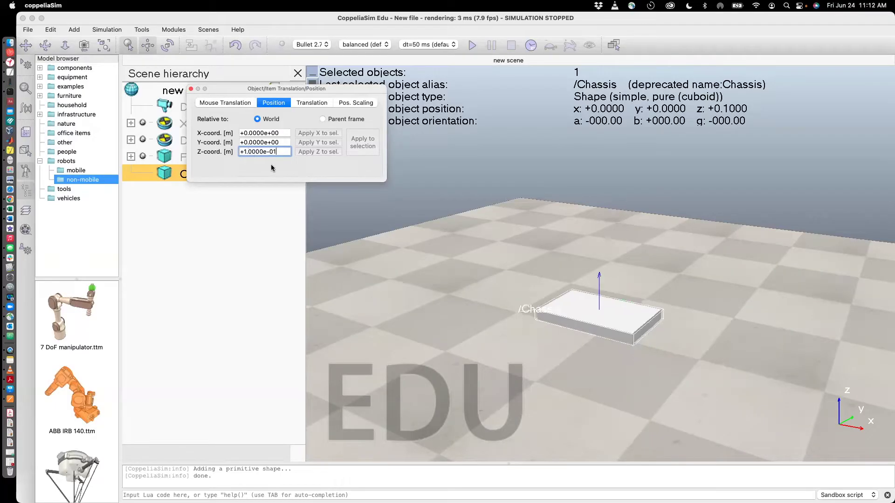
{"action": "left_click", "coordinate": [192, 89]}
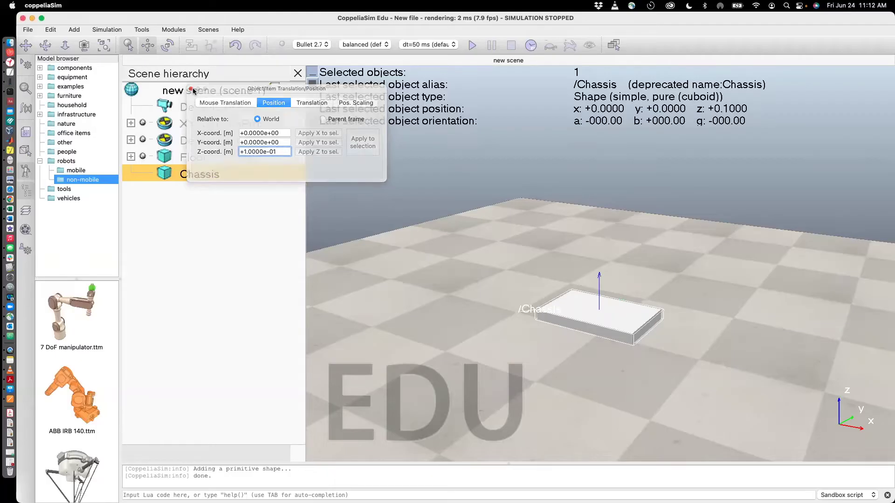
- Deselect the Chassis and add a revolute joint to the scene
{"action": "left_click", "coordinate": [46, 45]}
{"action": "left_click_drag", "start_coordinate": [502, 320], "coordinate": [586, 327]}
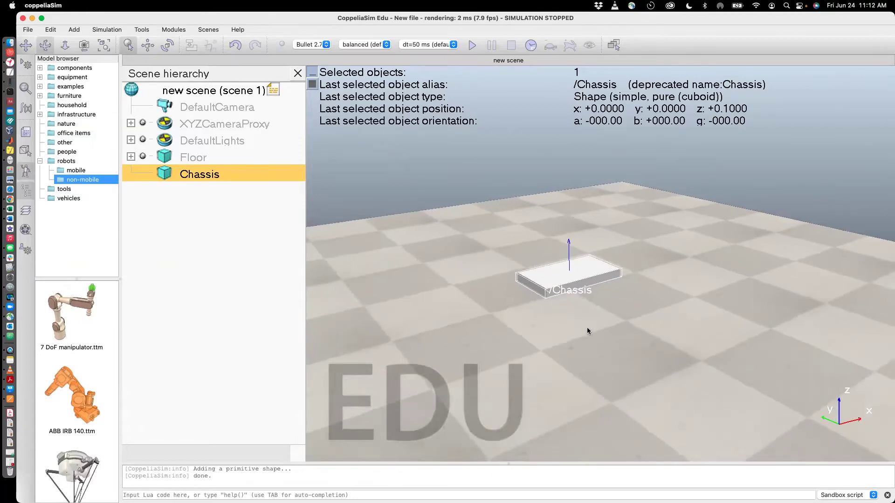
{"action": "left_click", "coordinate": [578, 291]}
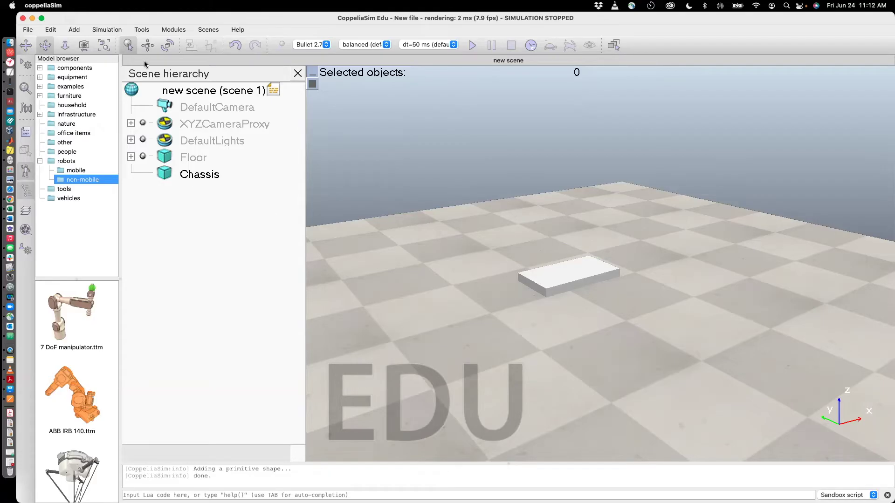
{"action": "left_click", "coordinate": [74, 30]}
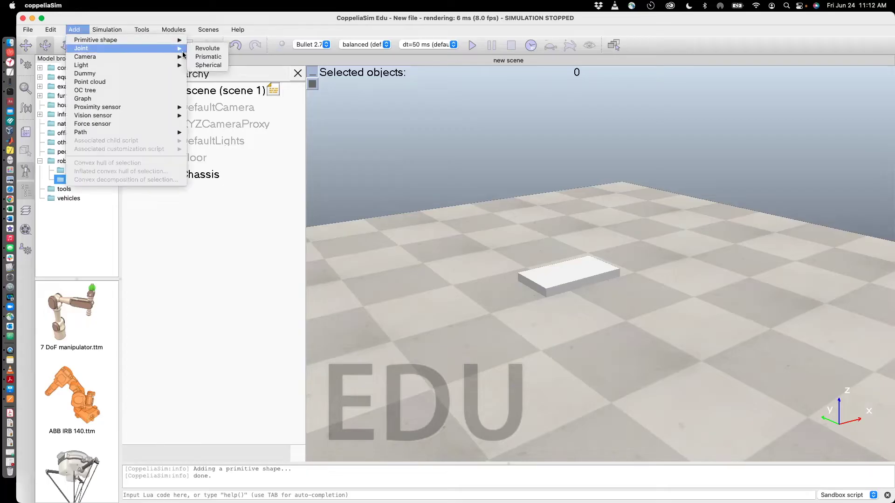
{"action": "mouse_move", "coordinate": [156, 48]}
{"action": "left_click", "coordinate": [205, 48]}
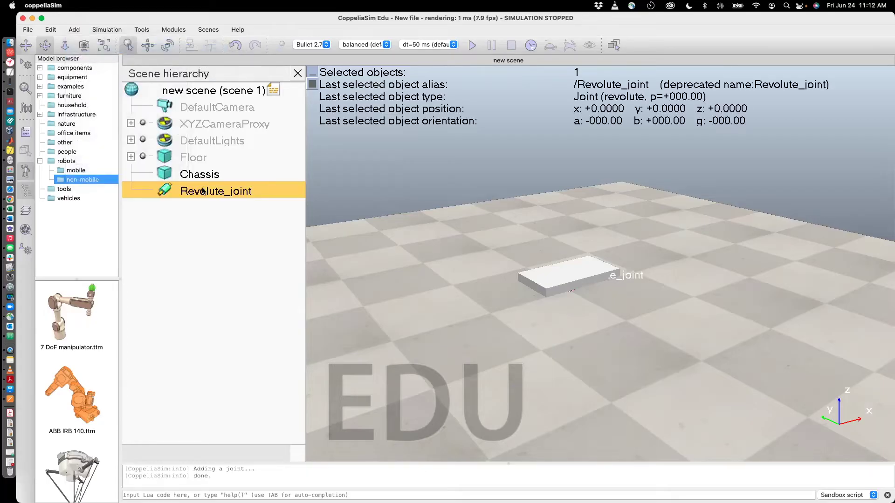
- Rename the new revolute joint as Joint_right
{"action": "double_click", "coordinate": [210, 192]}
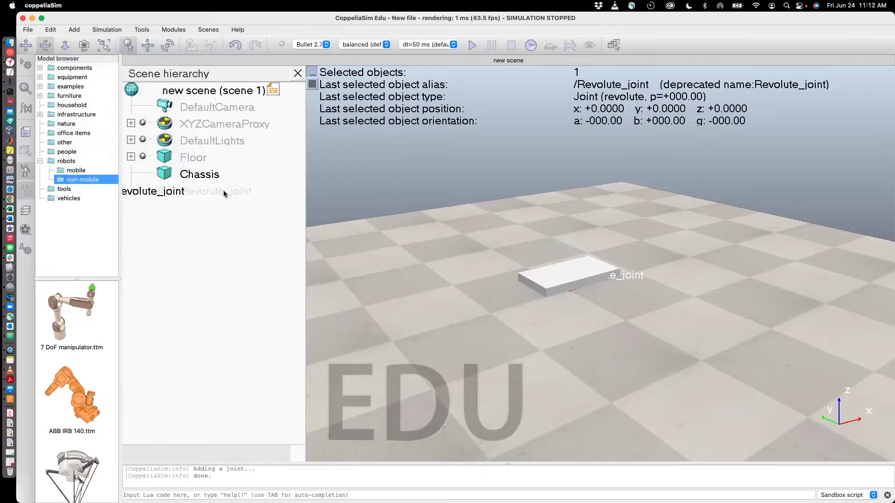
{"action": "key", "text": "Return"}
{"action": "double_click", "coordinate": [214, 194]}
{"action": "key", "text": "BackSpace"}
{"action": "key", "text": "BackSpace"}
{"action": "key", "text": "BackSpace"}
{"action": "key", "text": "BackSpace"}
{"action": "key", "text": "BackSpace"}
{"action": "key", "text": "BackSpace"}
{"action": "key", "text": "BackSpace"}
{"action": "key", "text": "BackSpace"}
{"action": "key", "text": "BackSpace"}
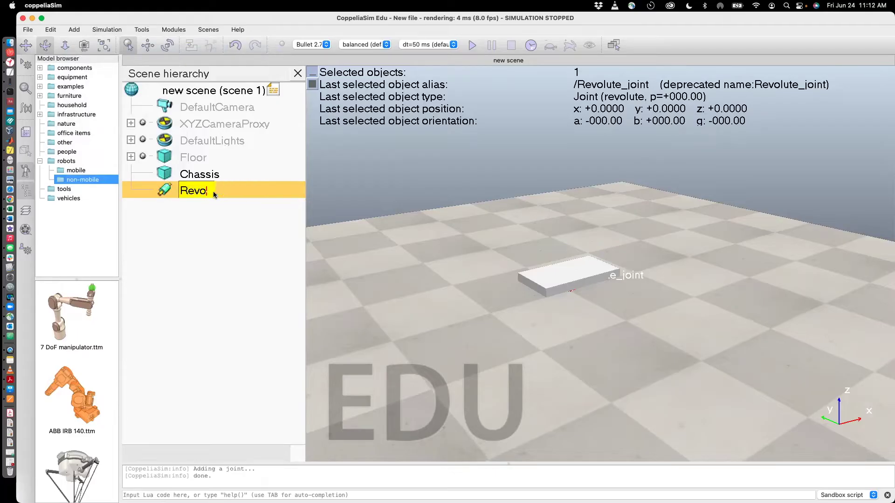
{"action": "type", "text": "Joint1"}
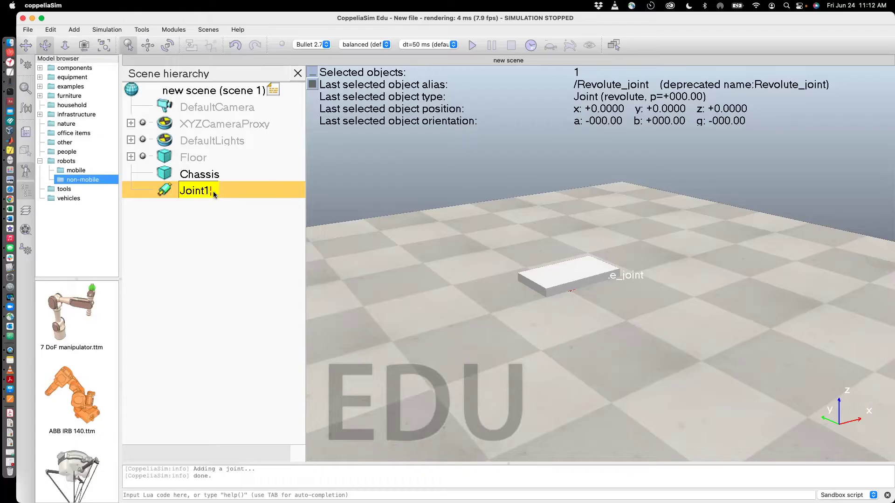
{"action": "key", "text": "BackSpace"}
{"action": "type", "text": "_left"}
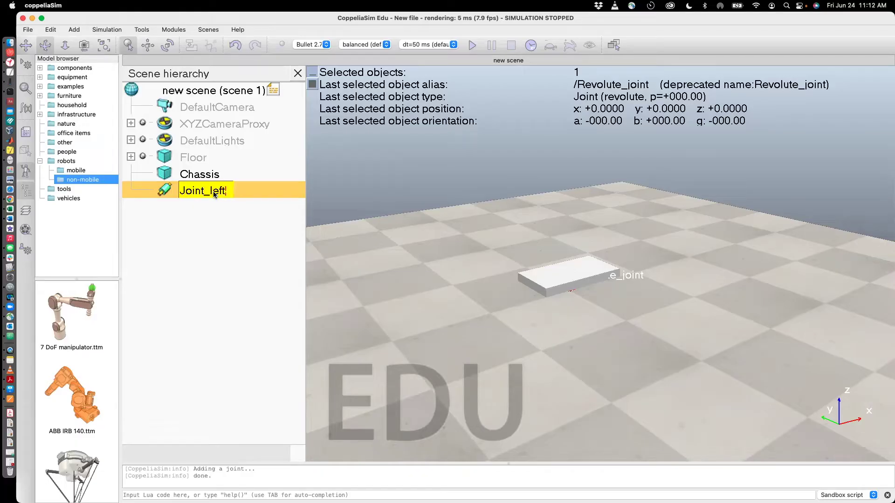
{"action": "key", "text": "BackSpace"}
{"action": "key", "text": "BackSpace"}
{"action": "key", "text": "BackSpace"}
{"action": "key", "text": "BackSpace"}
{"action": "type", "text": "right"}
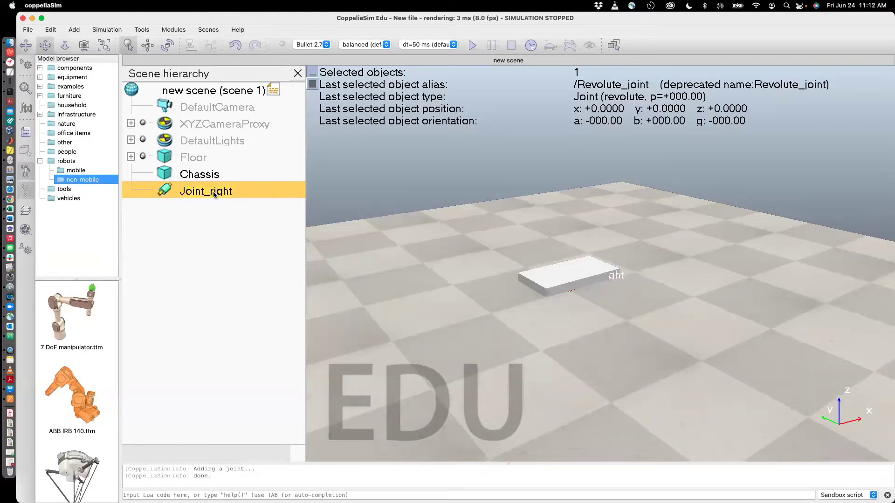
{"action": "key", "text": "Return"}
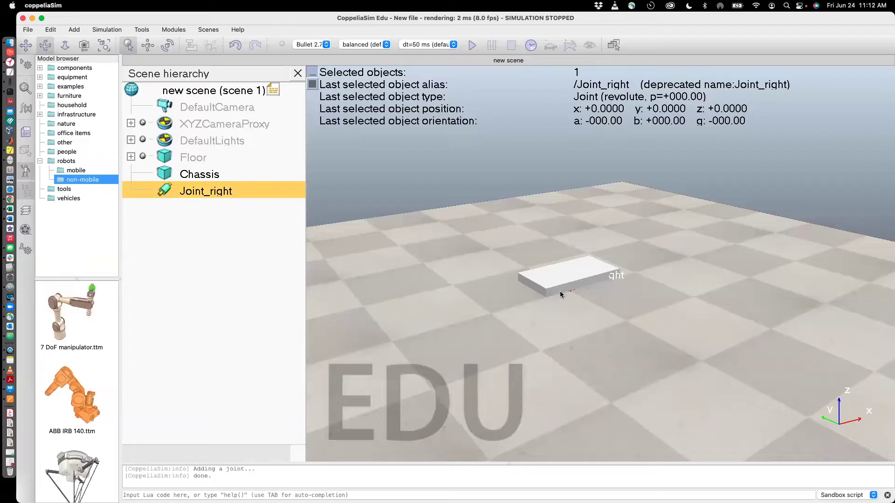
- Move Joint_right freehand along the world Y axis only, out beside the chassis to about y = -0.45 m
{"action": "left_click", "coordinate": [147, 47]}
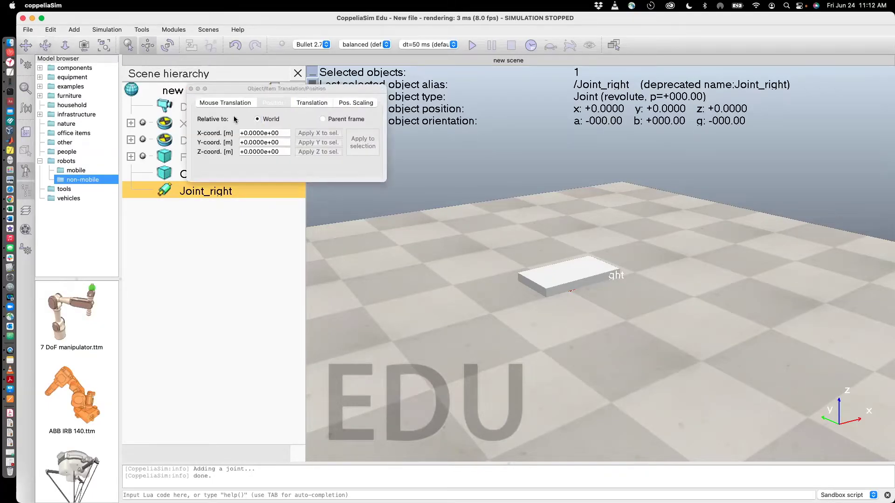
{"action": "left_click", "coordinate": [227, 104]}
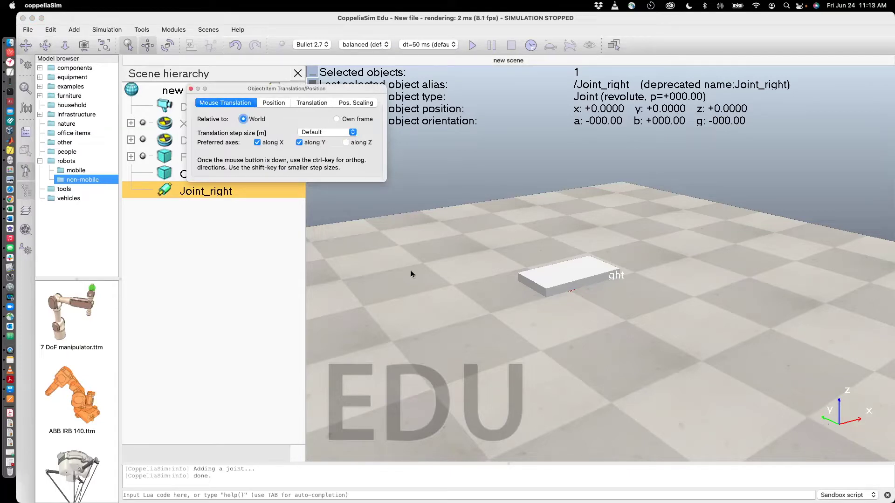
{"action": "left_click", "coordinate": [257, 142]}
{"action": "left_click_drag", "start_coordinate": [551, 282], "coordinate": [584, 314]}
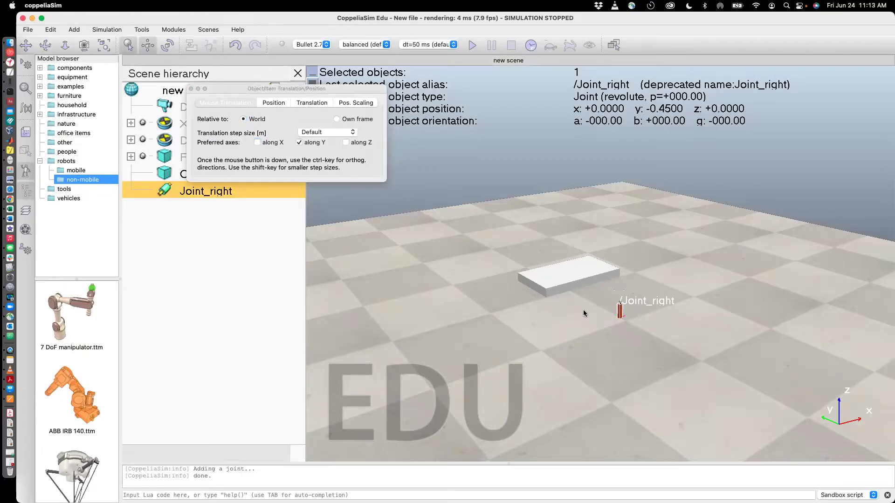
{"action": "left_click", "coordinate": [190, 89]}
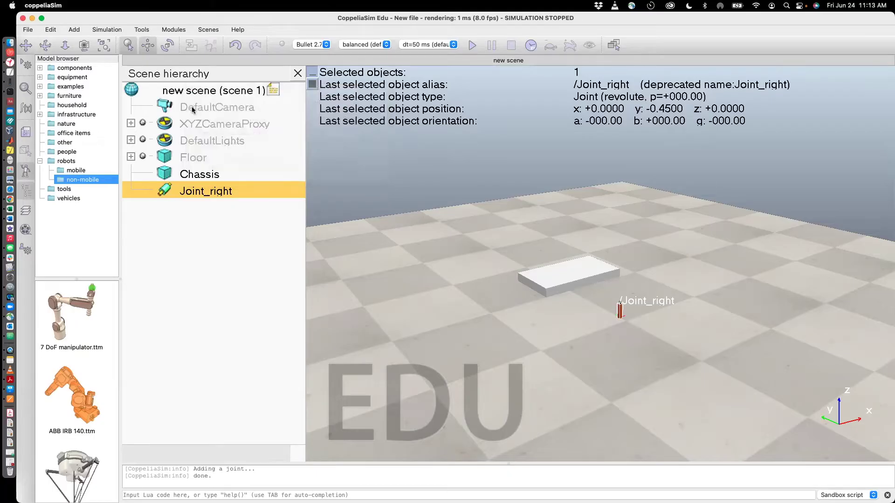
- Set the visual diameter of Joint_right to 0.05 m
{"action": "double_click", "coordinate": [168, 190]}
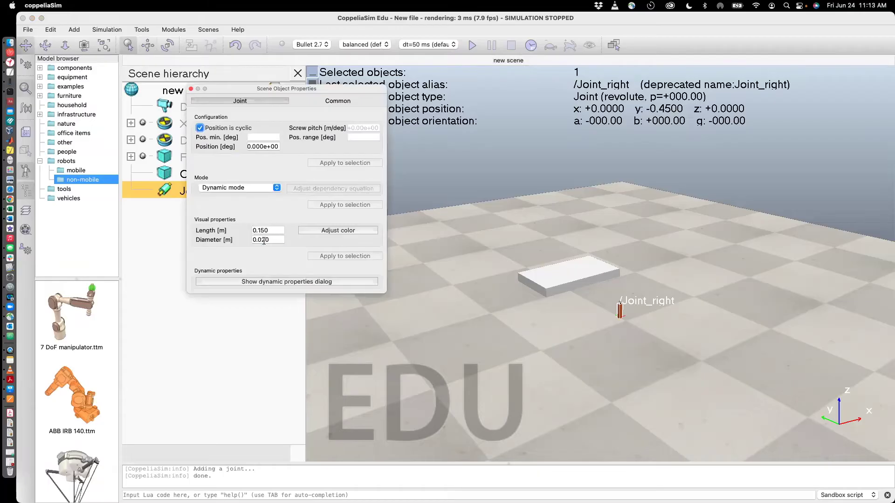
{"action": "left_click", "coordinate": [258, 240]}
{"action": "double_click", "coordinate": [258, 240]}
{"action": "type", "text": "0.05"}
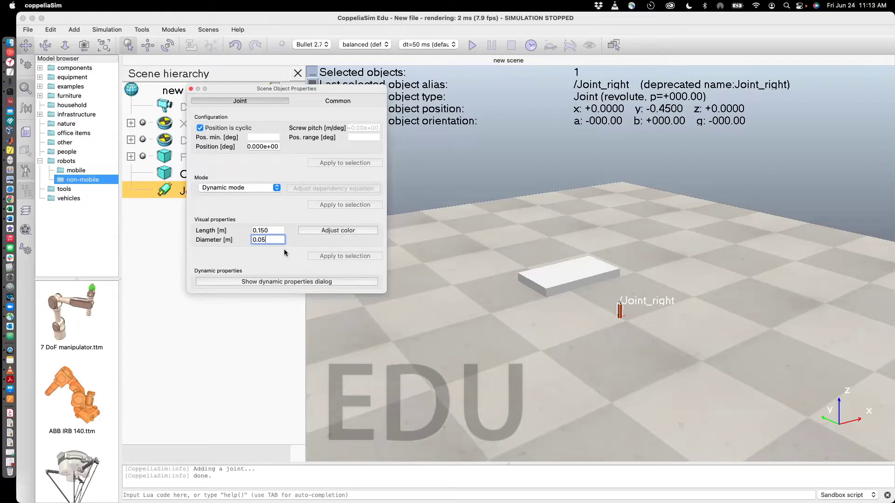
{"action": "key", "text": "Return"}
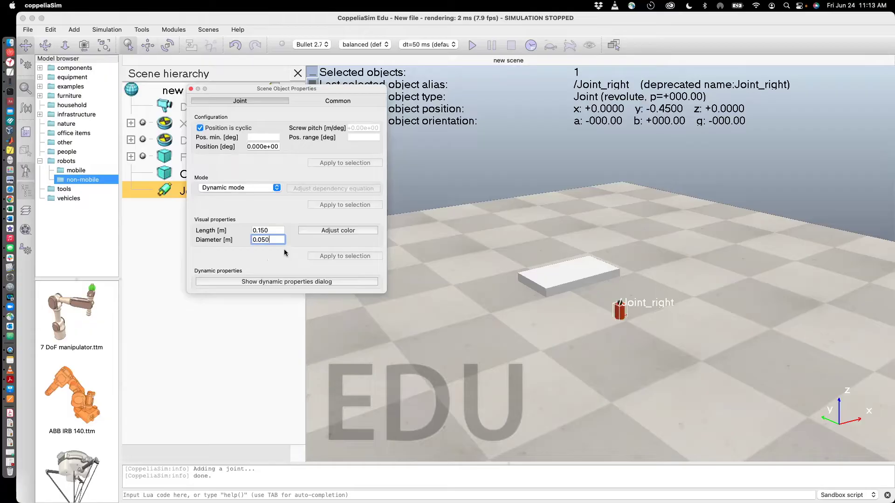
{"action": "left_click", "coordinate": [191, 89]}
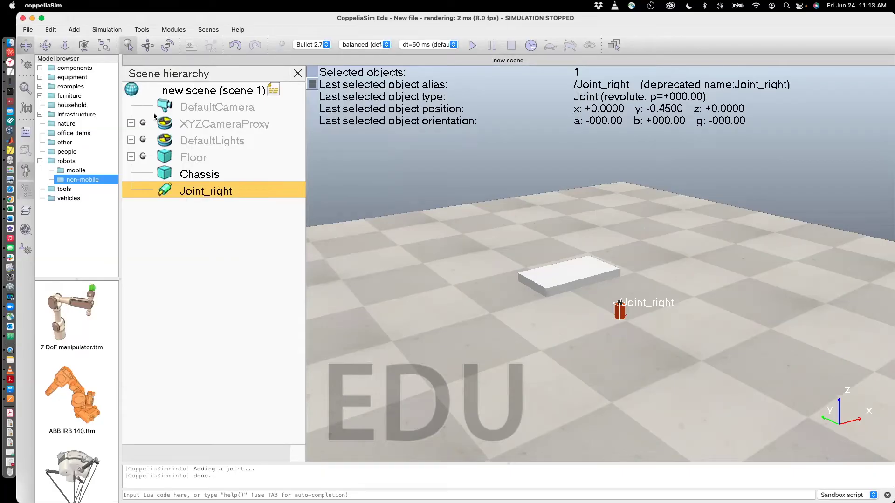
- Add a primitive cylinder with an X-size of 0.2 m and a Z-size of 0.05 m
{"action": "left_click", "coordinate": [77, 31]}
{"action": "mouse_move", "coordinate": [83, 41]}
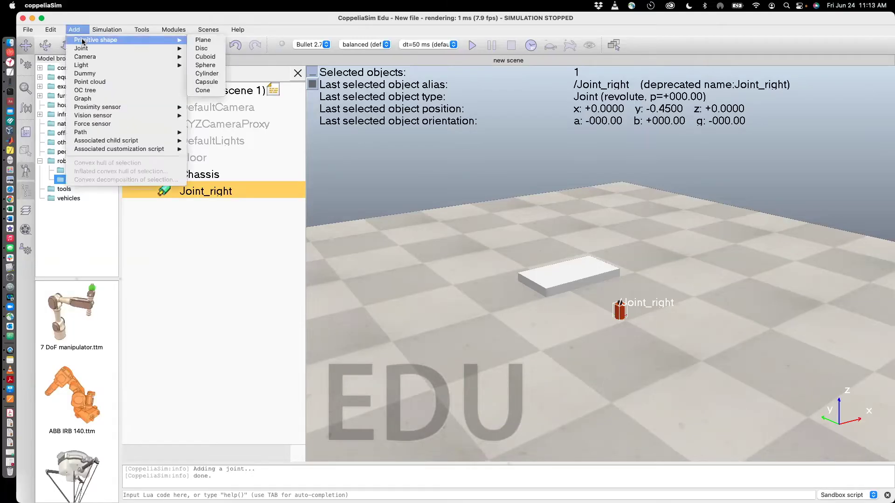
{"action": "left_click", "coordinate": [207, 73]}
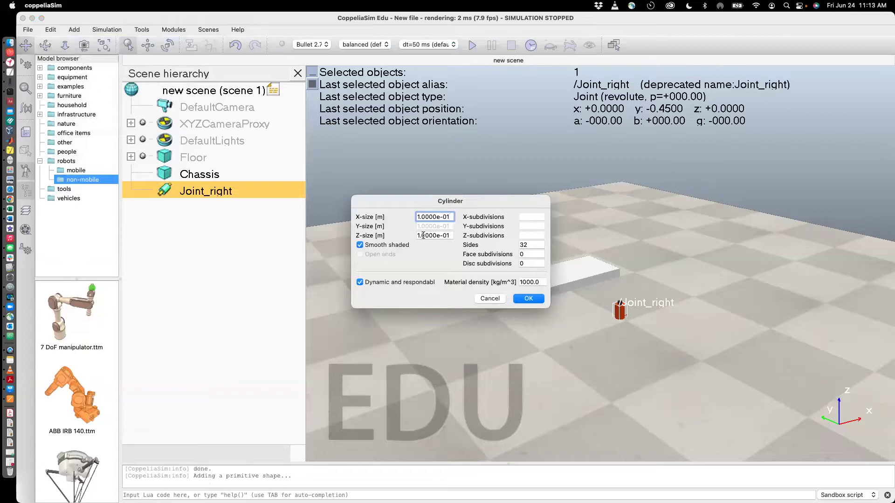
{"action": "left_click_drag", "start_coordinate": [450, 217], "coordinate": [412, 218]}
{"action": "type", "text": "0.2"}
{"action": "key", "text": "Tab"}
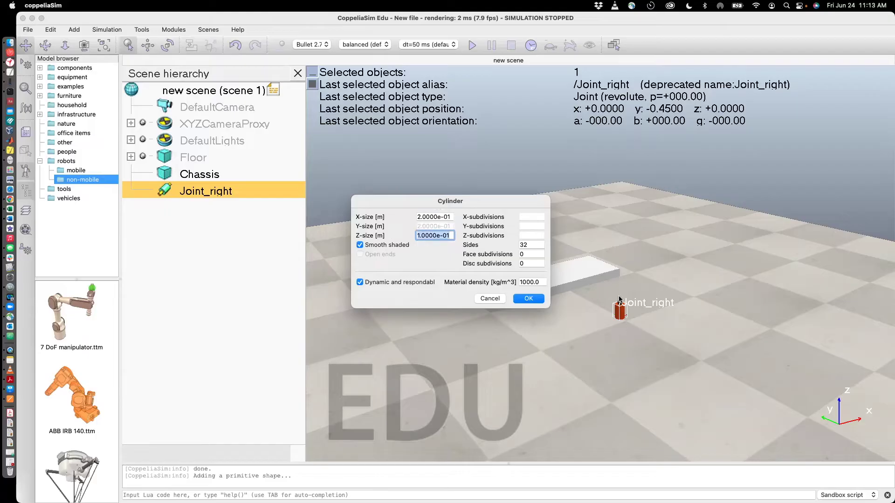
{"action": "type", "text": "0.05"}
{"action": "left_click", "coordinate": [528, 298]}
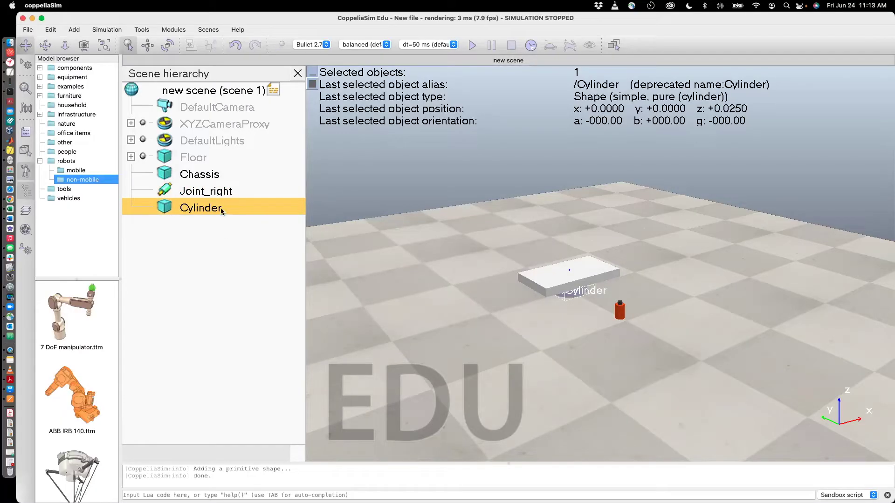
- Rename the new cylinder as Wheel_right
{"action": "double_click", "coordinate": [201, 208]}
{"action": "key", "text": "BackSpace"}
{"action": "key", "text": "BackSpace"}
{"action": "key", "text": "BackSpace"}
{"action": "key", "text": "BackSpace"}
{"action": "key", "text": "BackSpace"}
{"action": "key", "text": "BackSpace"}
{"action": "key", "text": "BackSpace"}
{"action": "key", "text": "BackSpace"}
{"action": "type", "text": "W"}
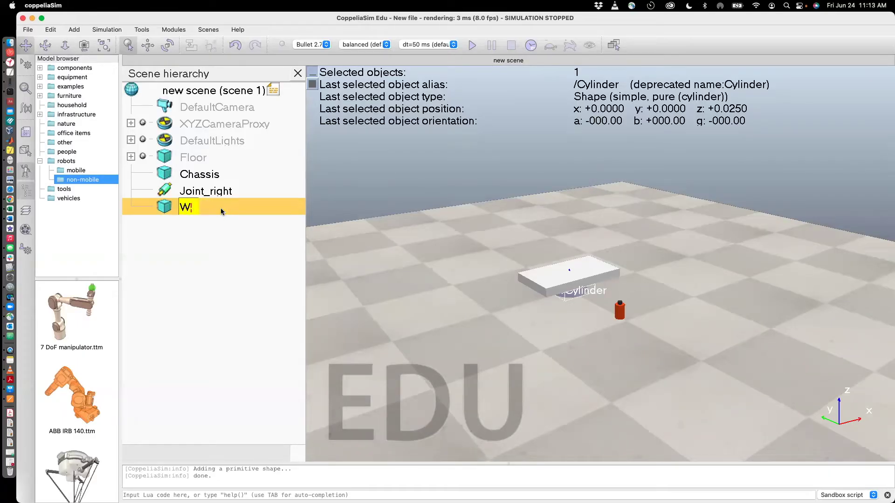
{"action": "type", "text": "heel_"}
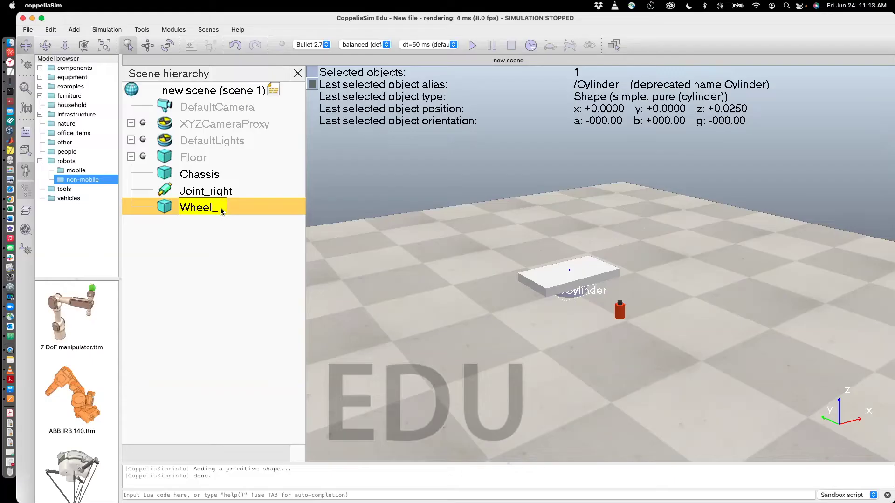
{"action": "type", "text": "right"}
{"action": "key", "text": "Return"}
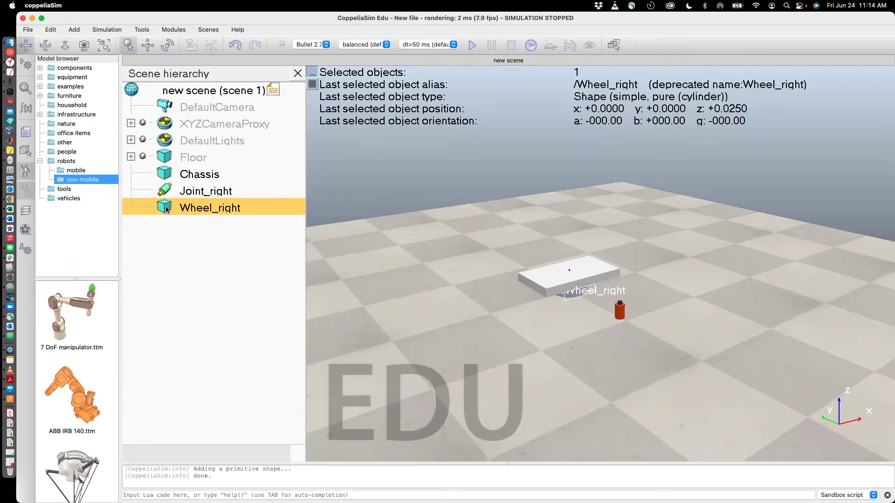
- Make Wheel_right a child of Joint_right and set its Y and Z coordinates to 0 relative to the parent frame
{"action": "left_click_drag", "start_coordinate": [166, 209], "coordinate": [189, 196]}
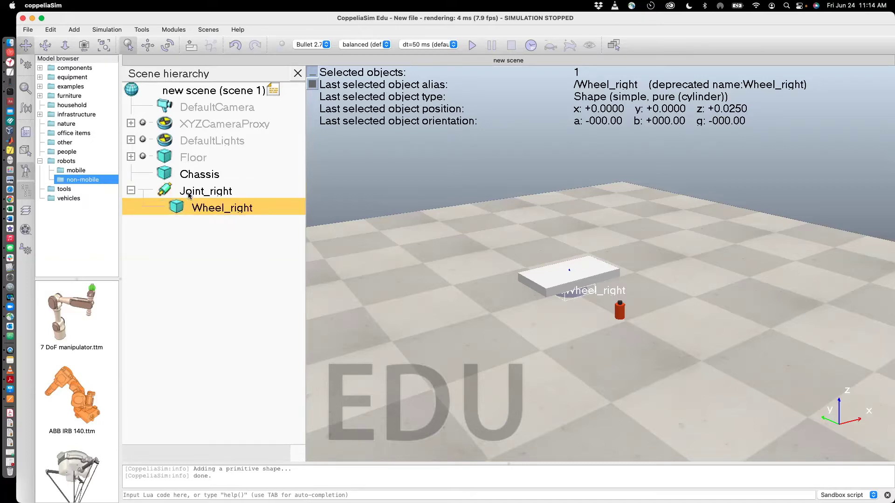
{"action": "left_click", "coordinate": [147, 45]}
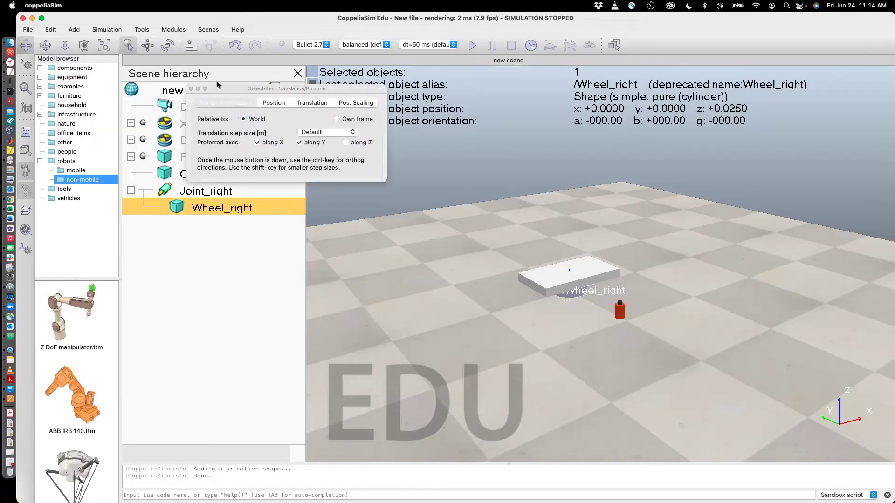
{"action": "left_click", "coordinate": [274, 102]}
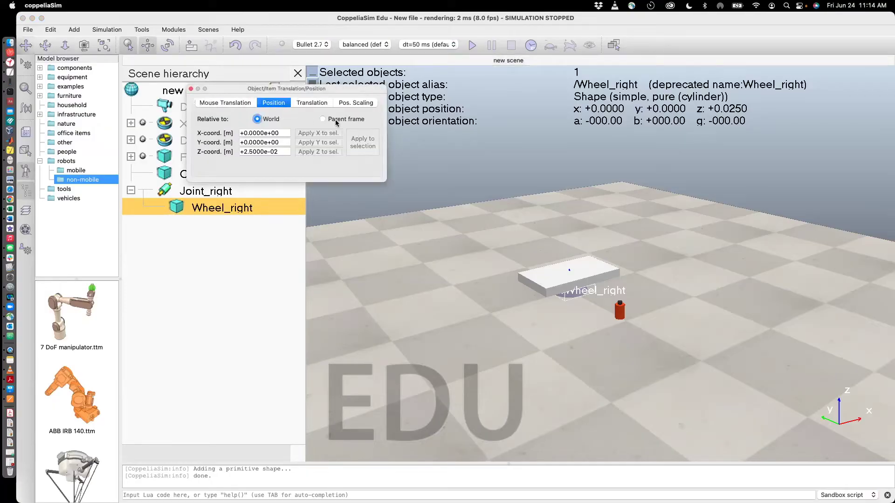
{"action": "left_click", "coordinate": [323, 120]}
{"action": "left_click", "coordinate": [278, 142]}
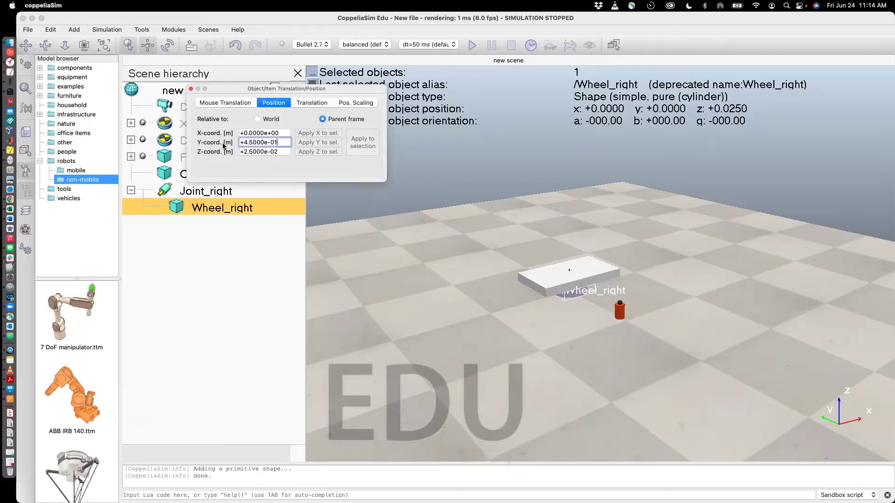
{"action": "key", "text": "super+a"}
{"action": "type", "text": "-0.45"}
{"action": "key", "text": "Tab"}
{"action": "type", "text": "0"}
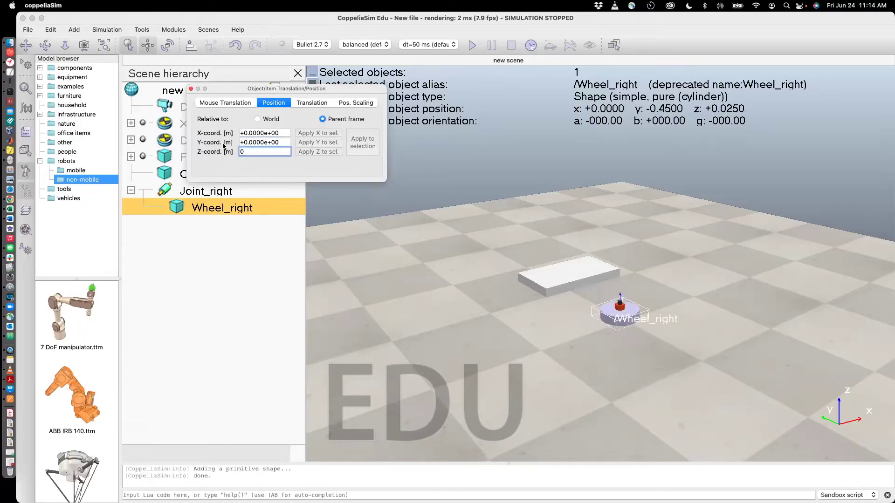
{"action": "key", "text": "Return"}
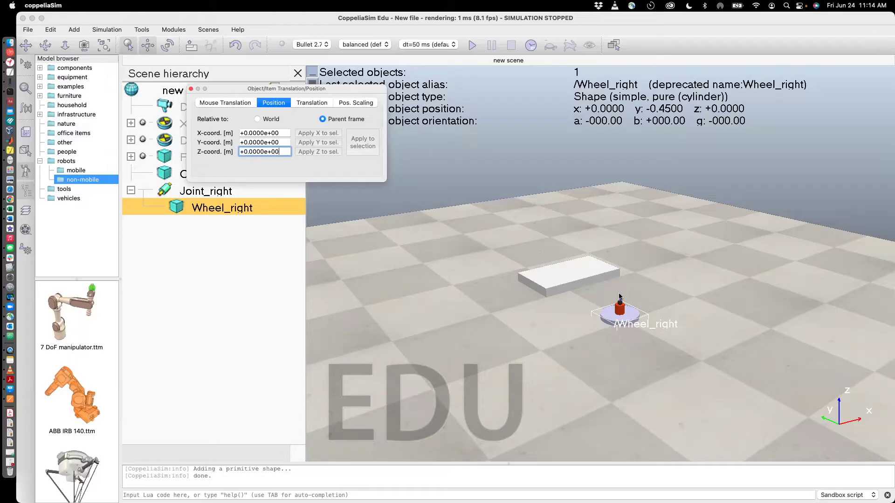
{"action": "left_click", "coordinate": [621, 309]}
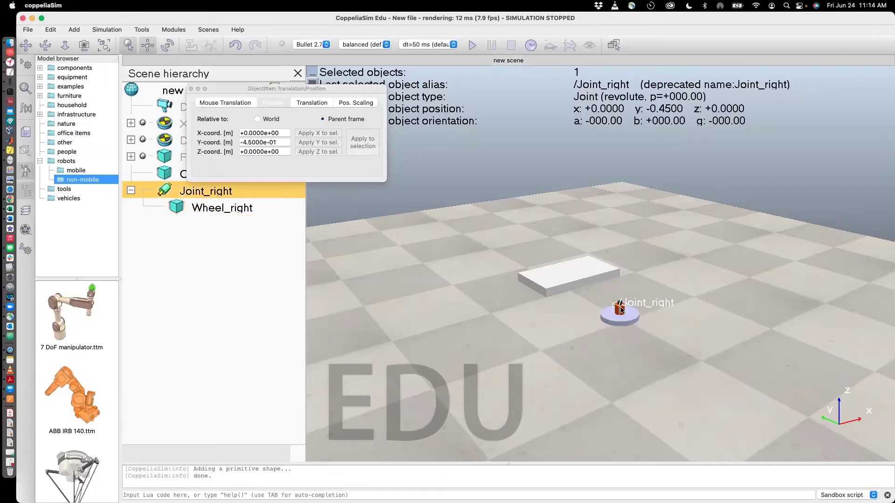
{"action": "triple_click", "coordinate": [278, 147]}
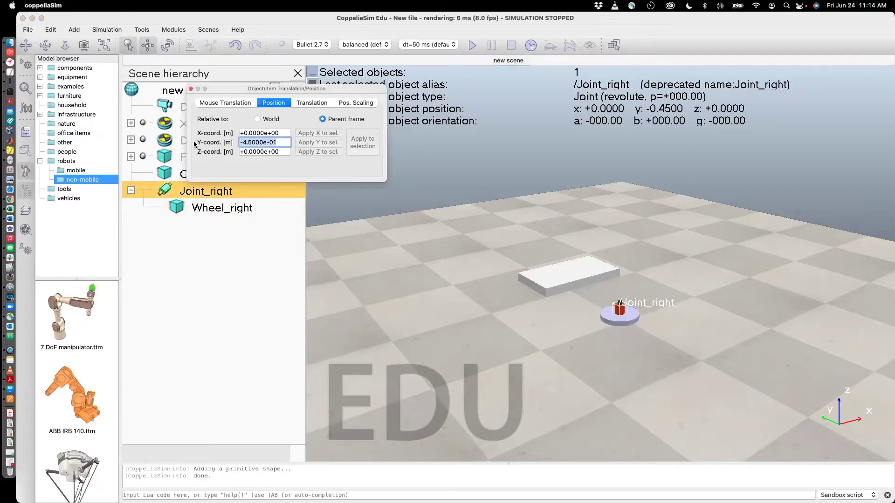
{"action": "type", "text": "0"}
{"action": "key", "text": "Return"}
{"action": "key", "text": "Tab"}
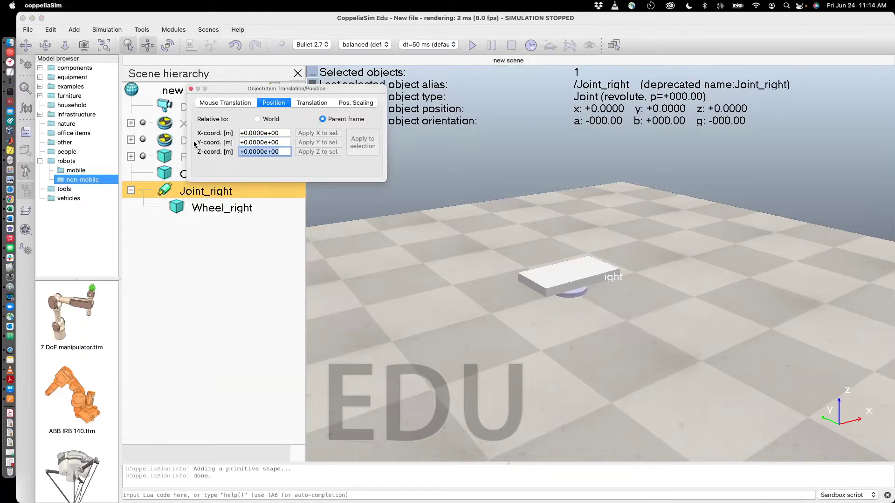
{"action": "type", "text": "0.0"}
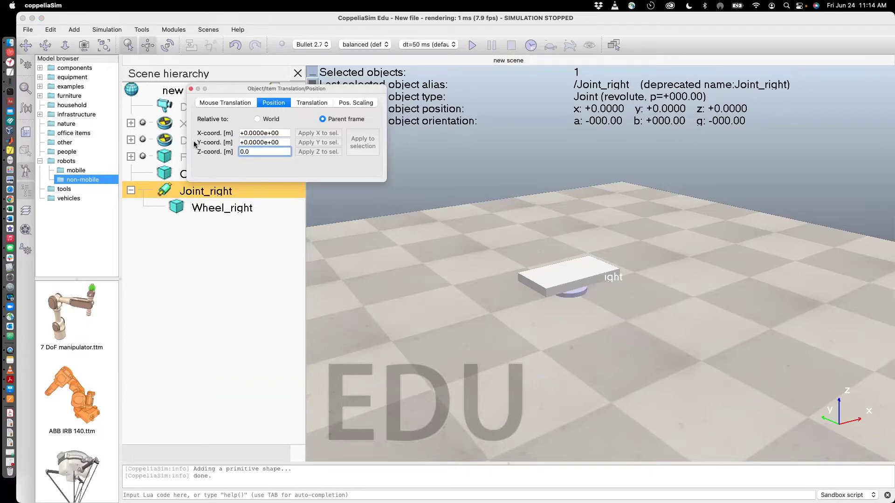
{"action": "type", "text": "25"}
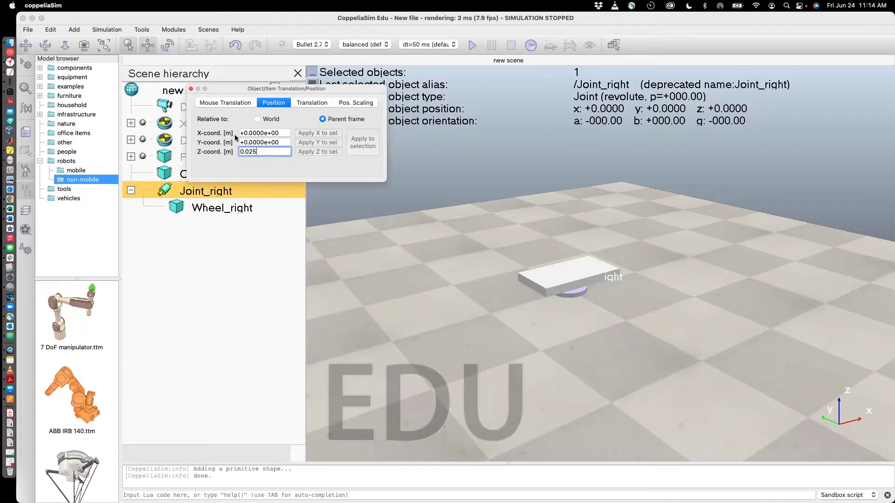
{"action": "left_click", "coordinate": [190, 89]}
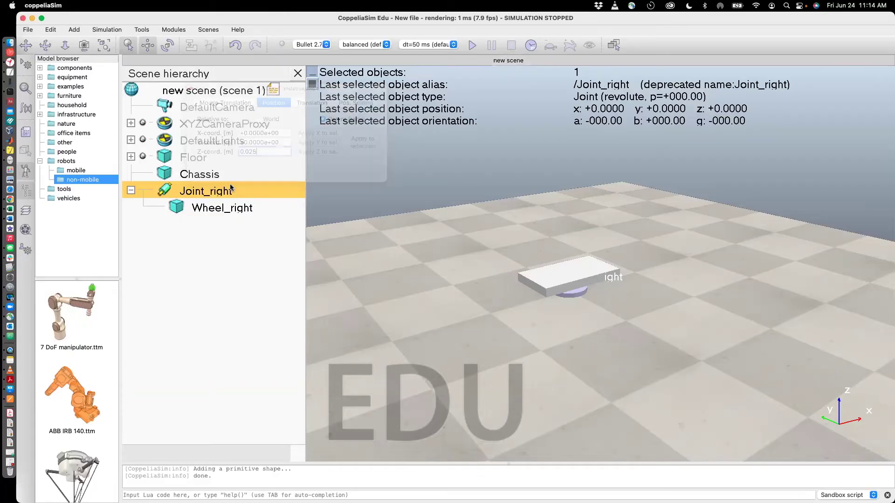
{"action": "key", "text": "super+z"}
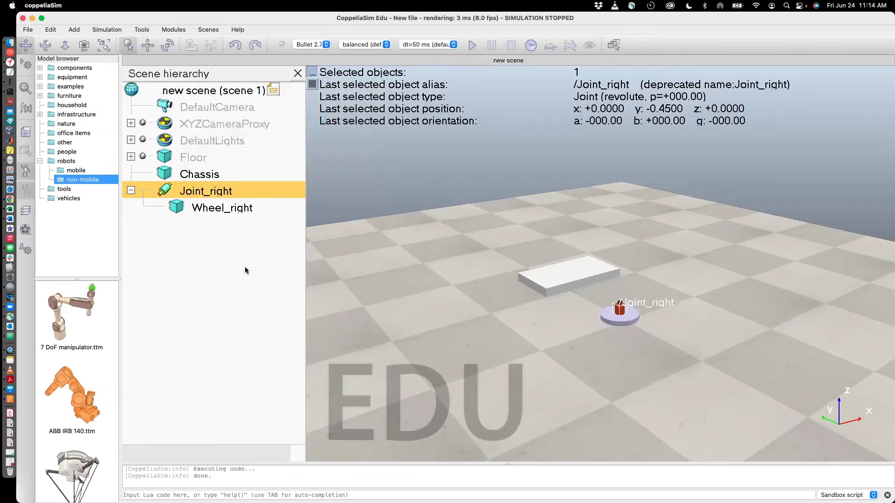
- Raise Wheel_right relative to its parent frame, trying Z coordinates of 0.025 and 0.05 m before settling on 0.075 m
{"action": "left_click", "coordinate": [204, 210]}
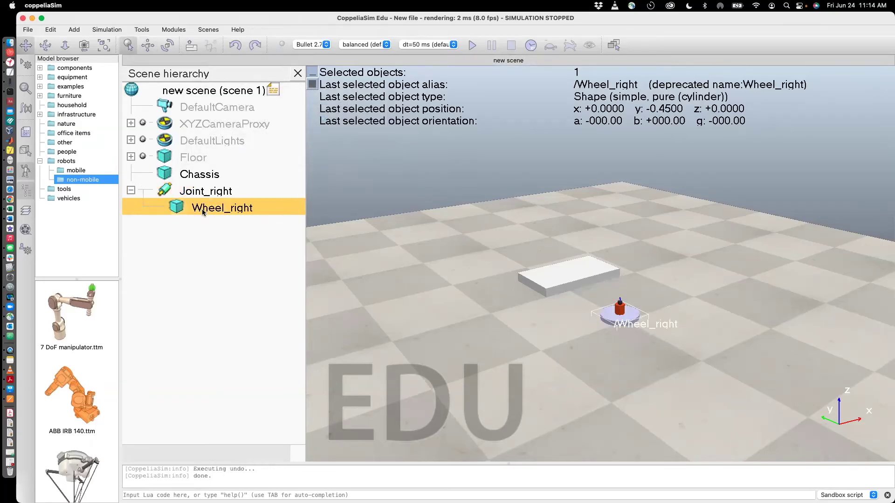
{"action": "left_click", "coordinate": [149, 45]}
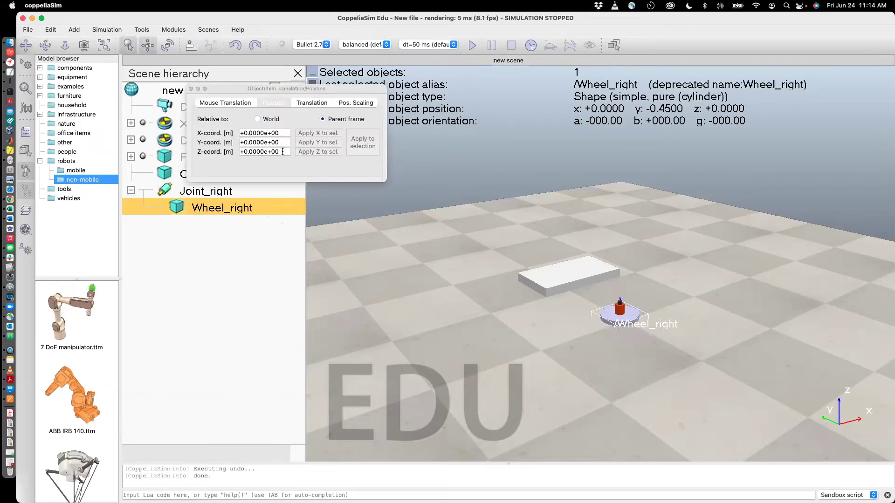
{"action": "left_click_drag", "start_coordinate": [279, 152], "coordinate": [236, 152]}
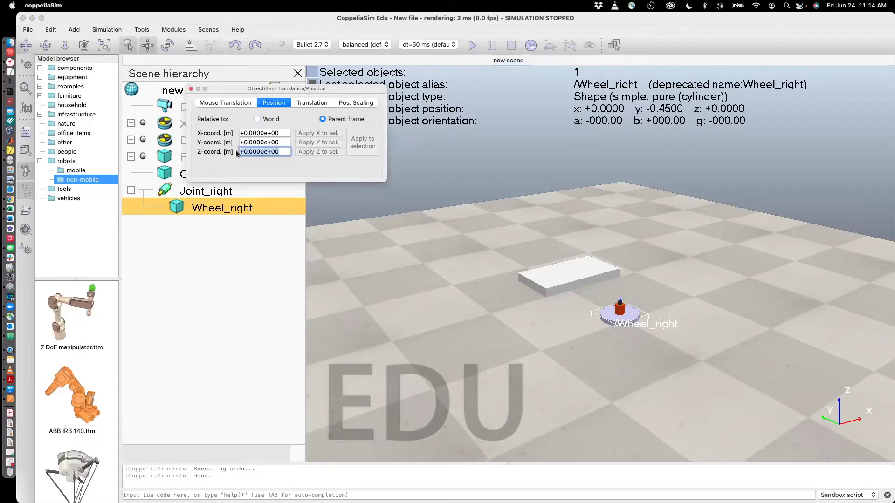
{"action": "type", "text": "0.0"}
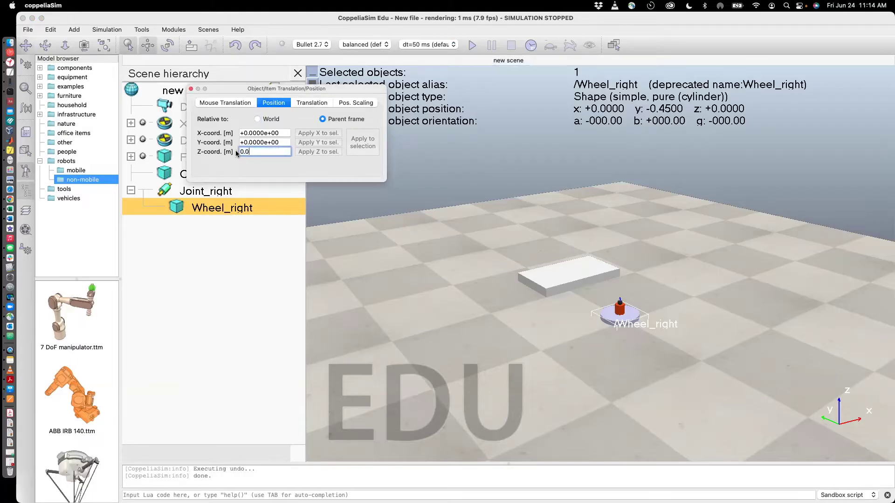
{"action": "type", "text": "25"}
{"action": "key", "text": "Return"}
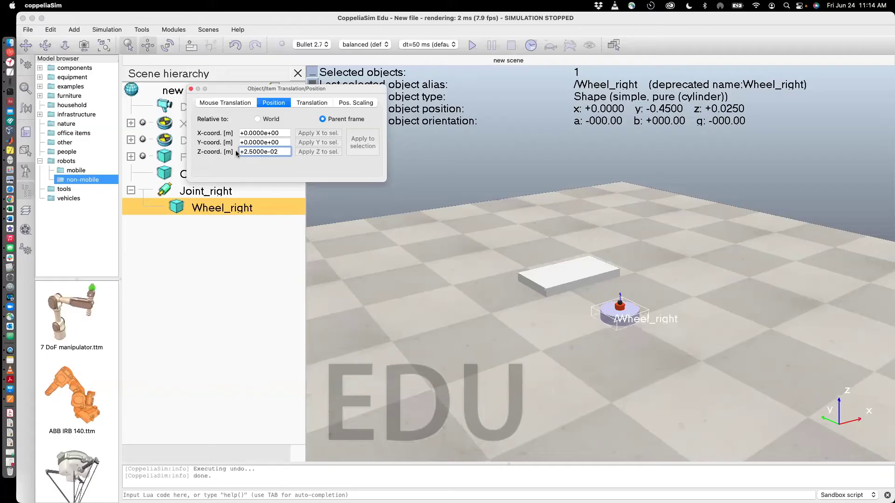
{"action": "key", "text": "super+a"}
{"action": "type", "text": "0.05"}
{"action": "key", "text": "Return"}
{"action": "key", "text": "super+a"}
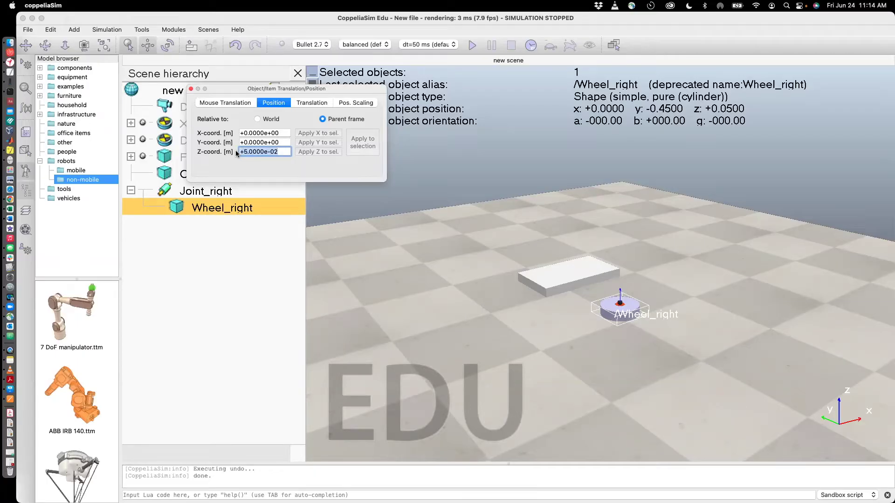
{"action": "type", "text": "0.075"}
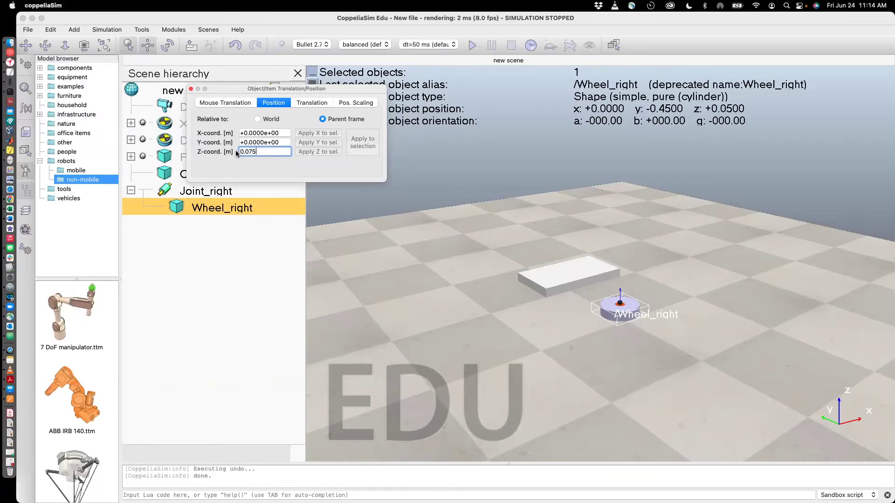
{"action": "key", "text": "Return"}
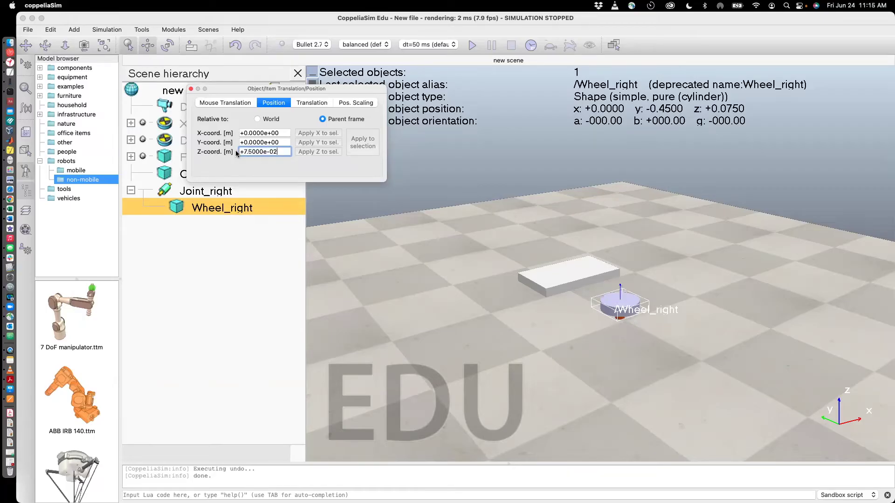
{"action": "left_click", "coordinate": [190, 89]}
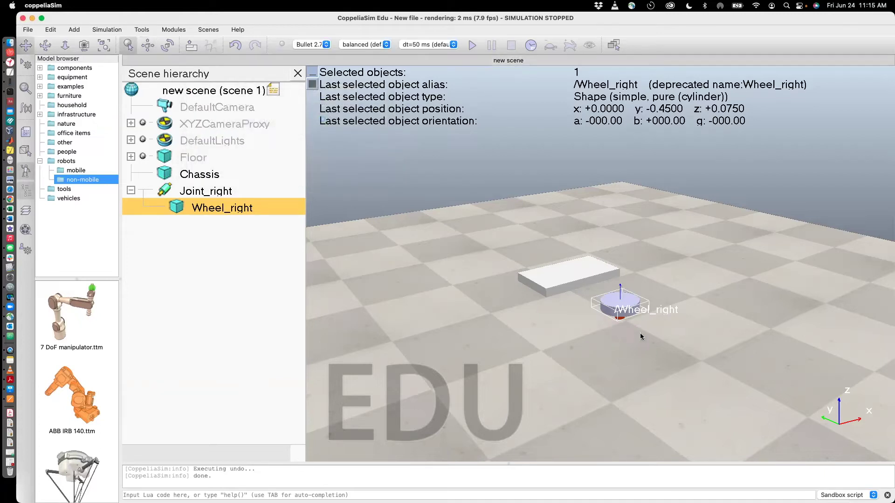
- Rotate Joint_right by 90 degrees around the world X axis
{"action": "left_click", "coordinate": [218, 196]}
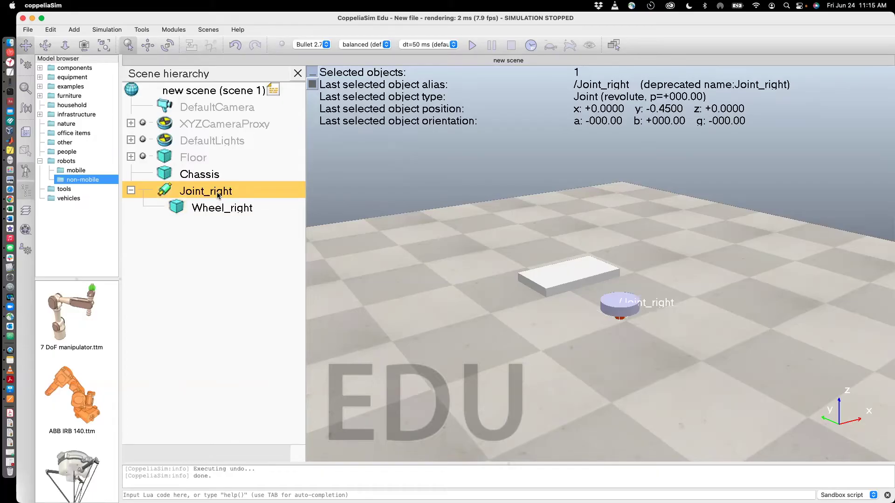
{"action": "left_click", "coordinate": [166, 45]}
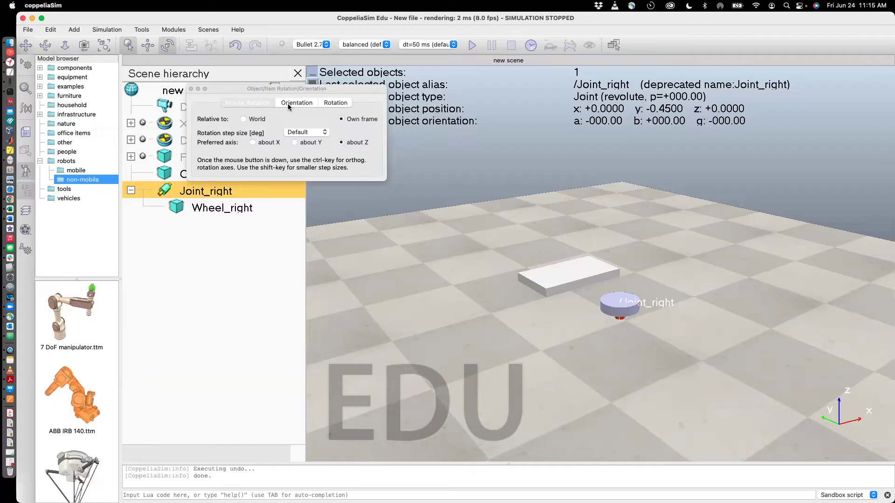
{"action": "left_click", "coordinate": [334, 104]}
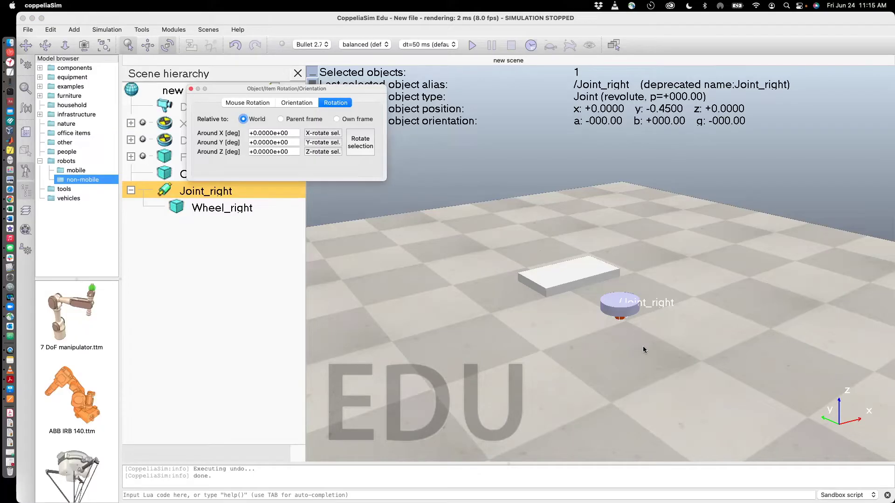
{"action": "left_click", "coordinate": [295, 134]}
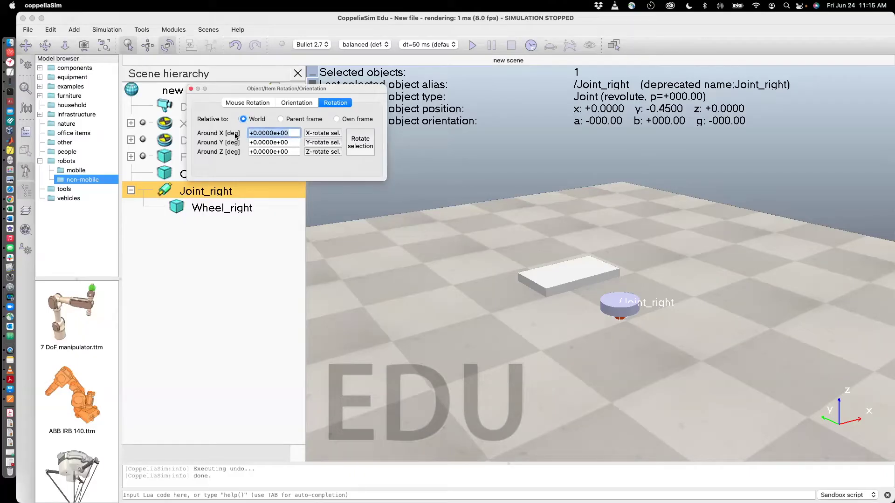
{"action": "type", "text": "90"}
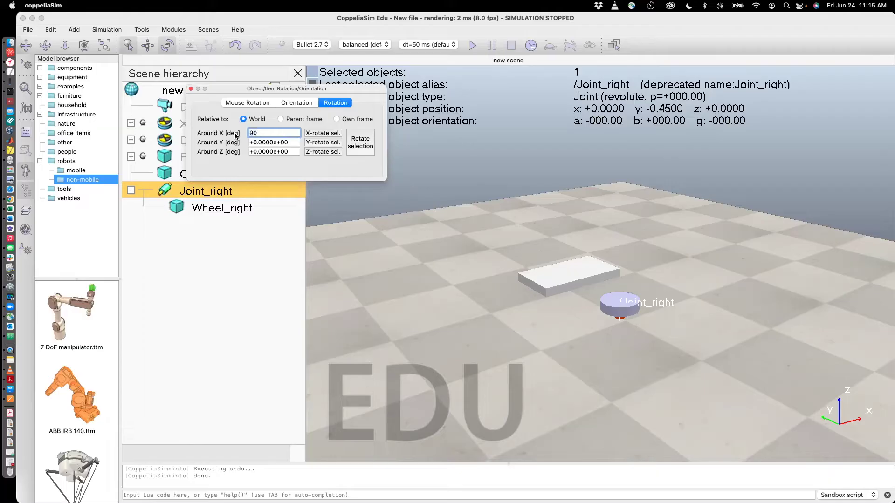
{"action": "key", "text": "Return"}
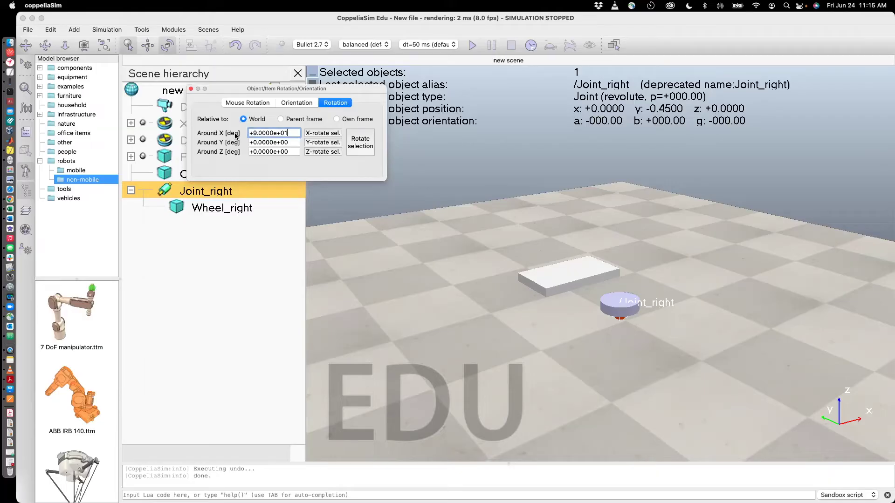
{"action": "left_click", "coordinate": [313, 134]}
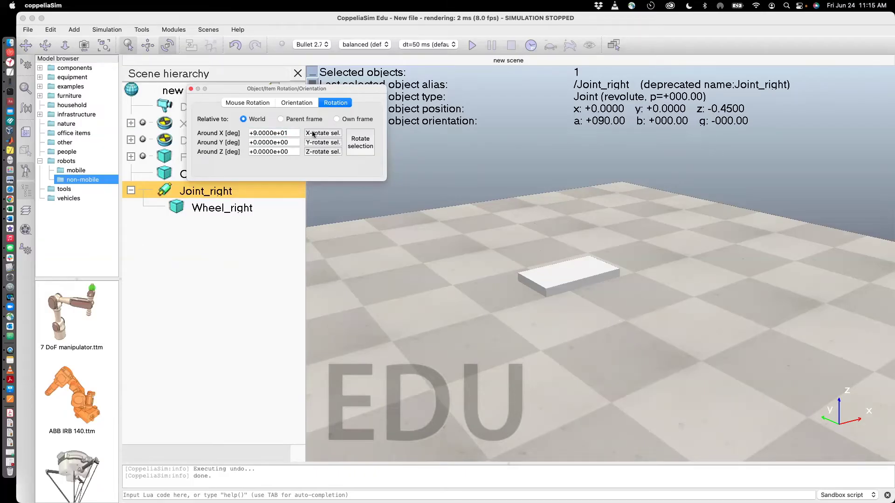
{"action": "left_click", "coordinate": [289, 246]}
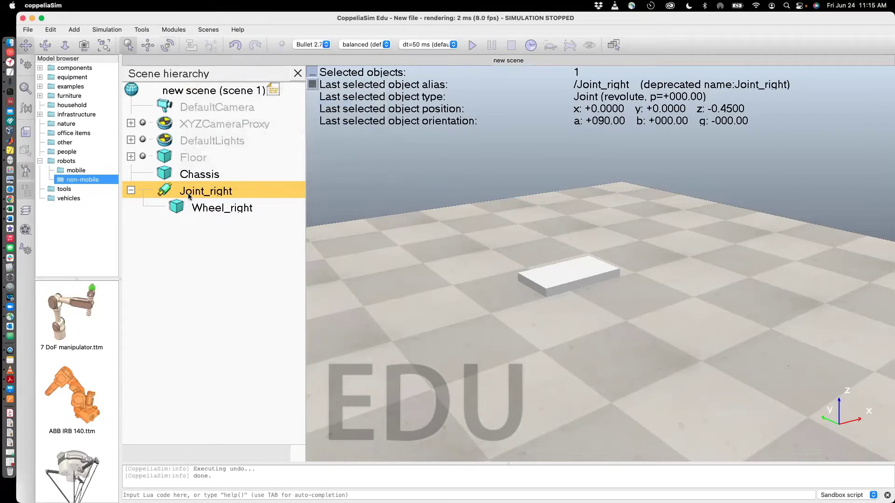
- Make Joint_right a child of Chassis and set its Z coordinate to 0 relative to the parent frame
{"action": "left_click_drag", "start_coordinate": [189, 196], "coordinate": [195, 179]}
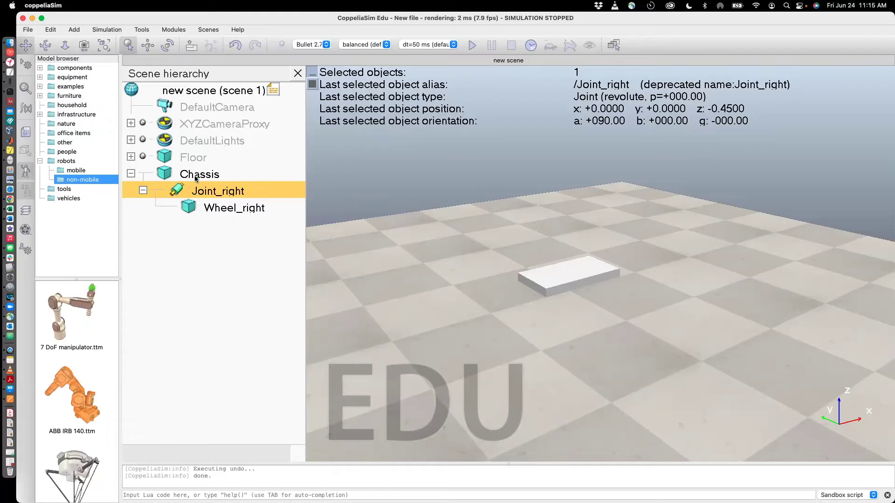
{"action": "left_click", "coordinate": [196, 175]}
{"action": "left_click", "coordinate": [205, 191]}
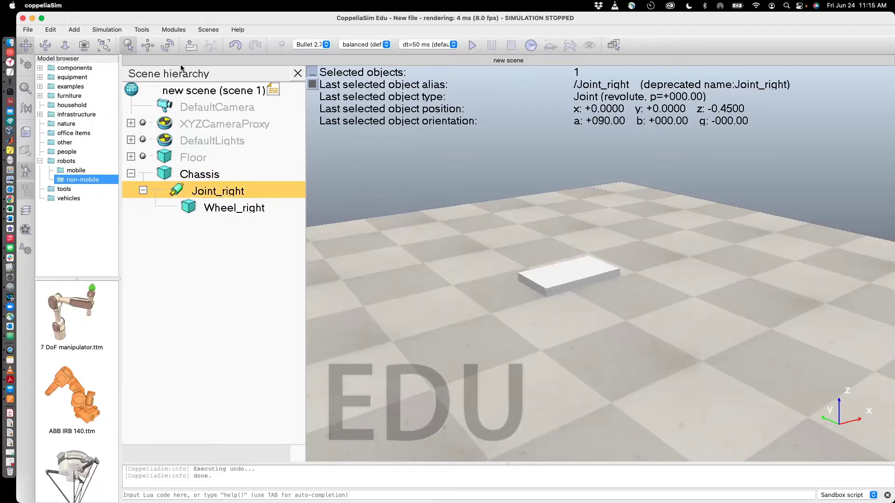
{"action": "left_click", "coordinate": [154, 47]}
{"action": "left_click_drag", "start_coordinate": [280, 152], "coordinate": [238, 154]}
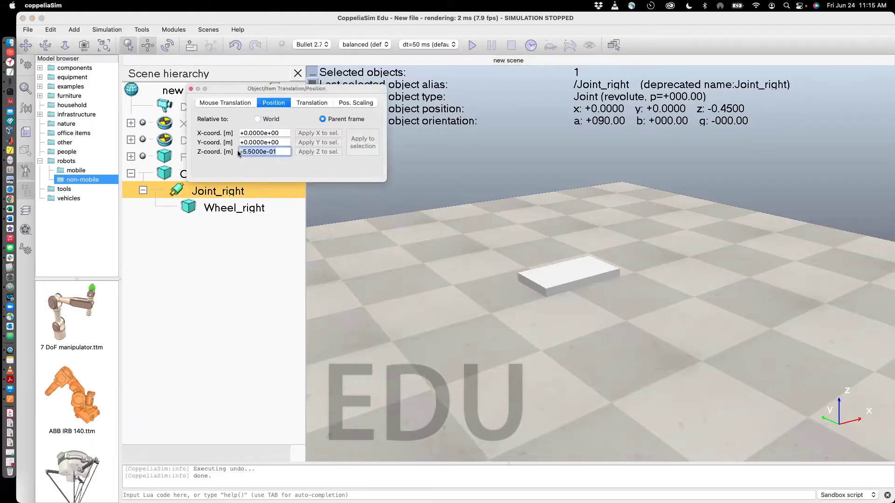
{"action": "type", "text": "0"}
{"action": "key", "text": "Return"}
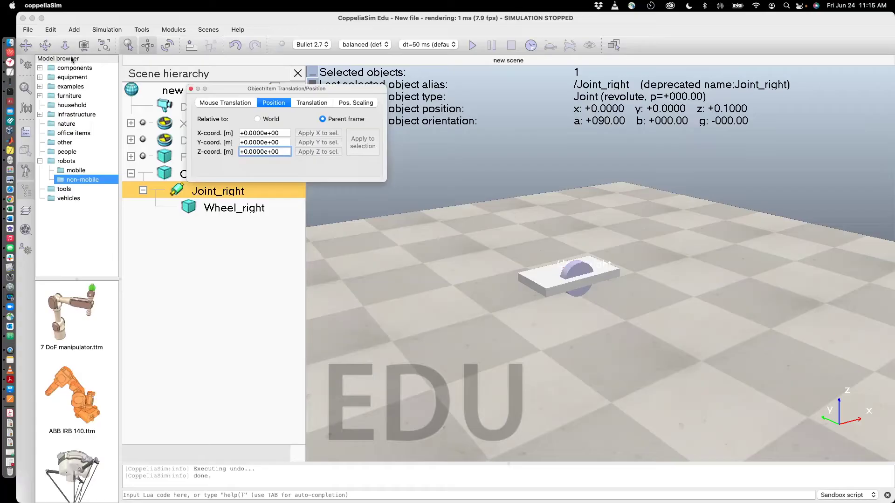
- Offset Joint_right sideways from the chassis, trying parent-frame Y coordinates of 0.1 and -0.1 m before settling on -0.2 m
{"action": "left_click_drag", "start_coordinate": [460, 355], "coordinate": [486, 355]}
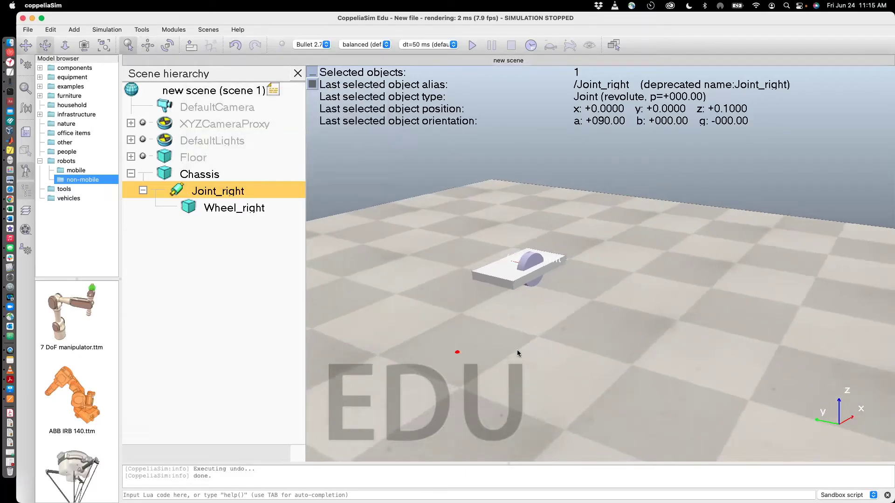
{"action": "left_click_drag", "start_coordinate": [517, 353], "coordinate": [492, 268]}
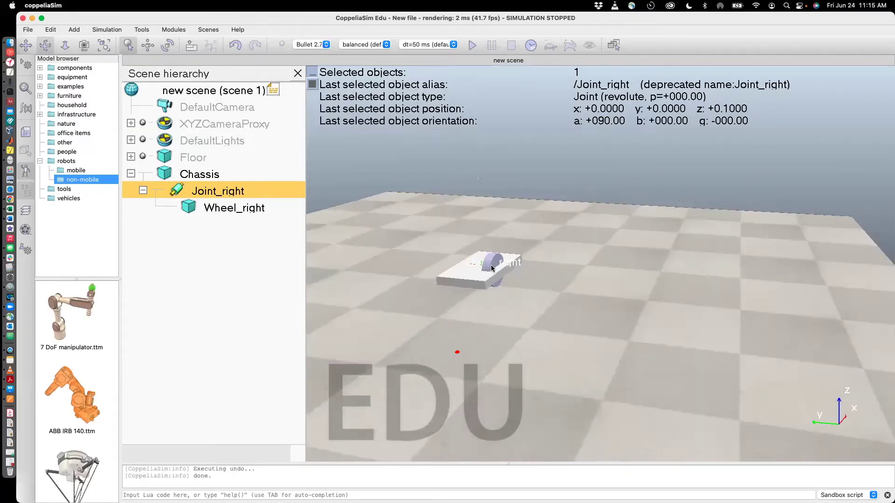
{"action": "left_click", "coordinate": [151, 47]}
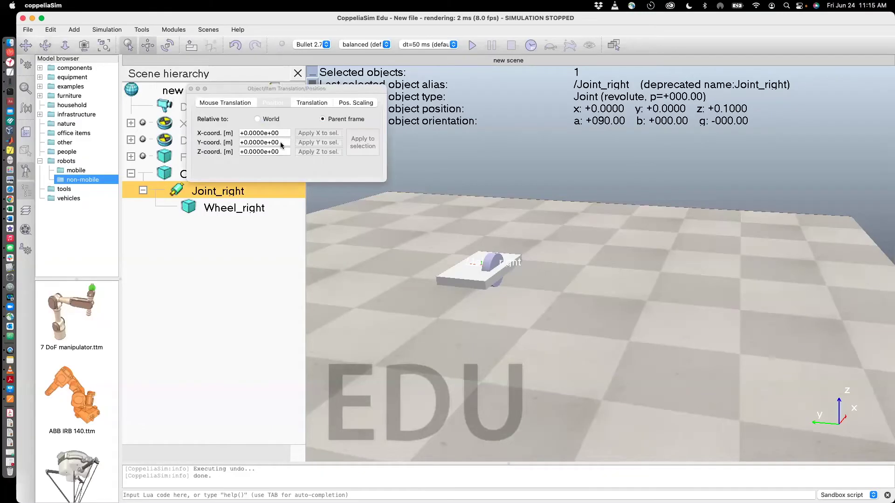
{"action": "left_click", "coordinate": [281, 145]}
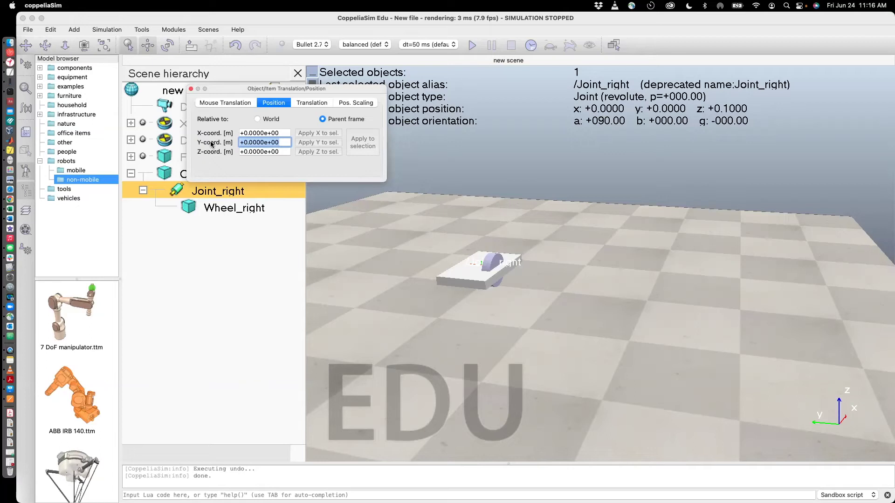
{"action": "type", "text": "0.0"}
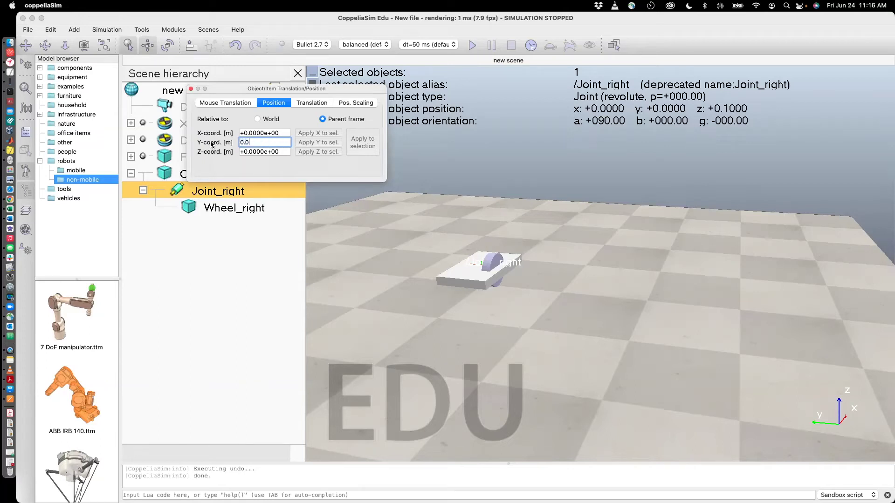
{"action": "key", "text": "BackSpace"}
{"action": "type", "text": "1"}
{"action": "key", "text": "Return"}
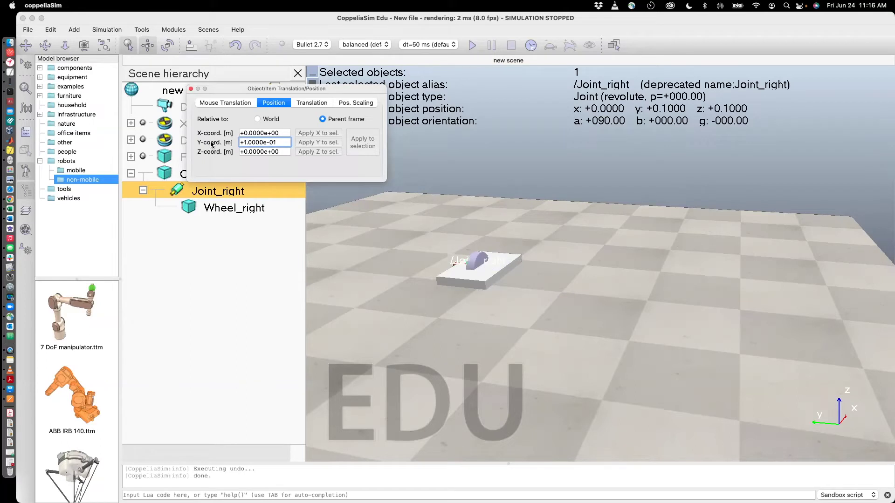
{"action": "type", "text": "-0.1"}
{"action": "key", "text": "Return"}
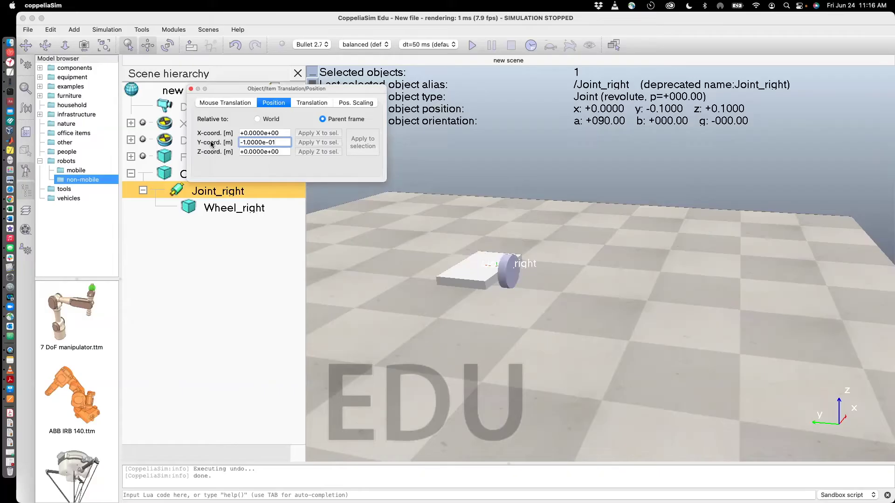
{"action": "key", "text": "super+a"}
{"action": "type", "text": "-0"}
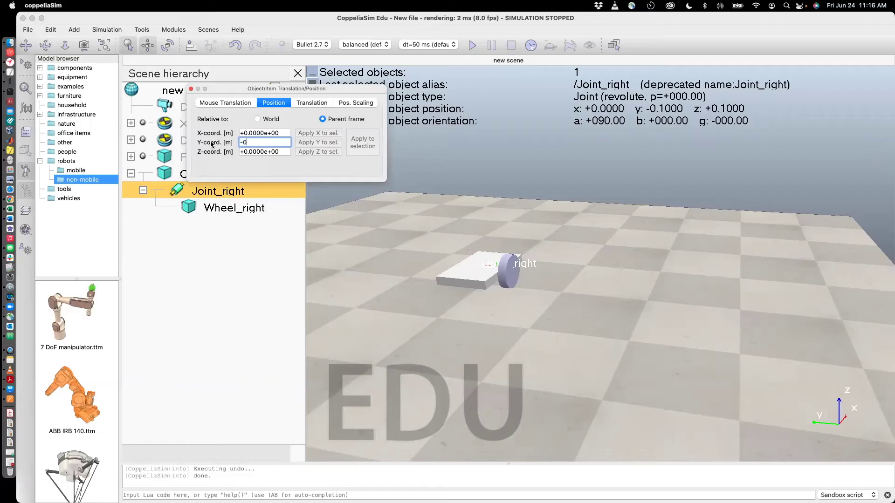
{"action": "type", "text": "."}
{"action": "type", "text": "2"}
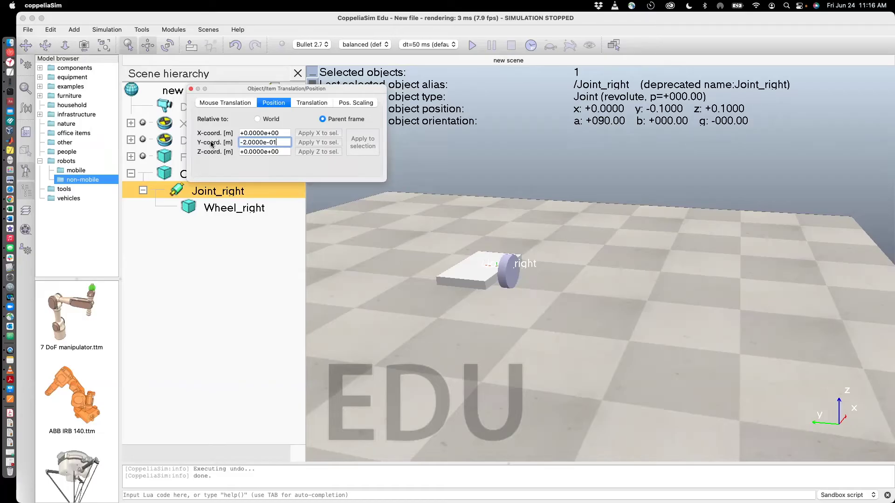
{"action": "key", "text": "Return"}
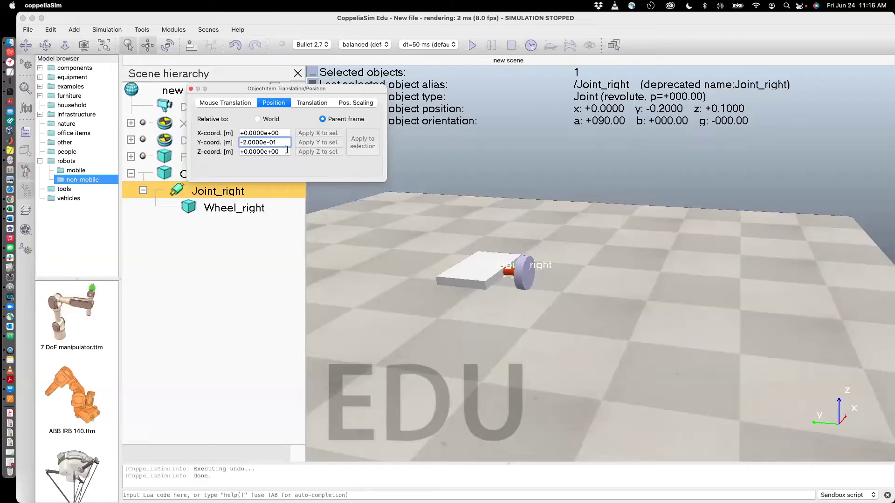
- Try a parent-frame Z coordinate of 0.1 m for Joint_right and set it back to 0
{"action": "key", "text": "Tab"}
{"action": "type", "text": "0"}
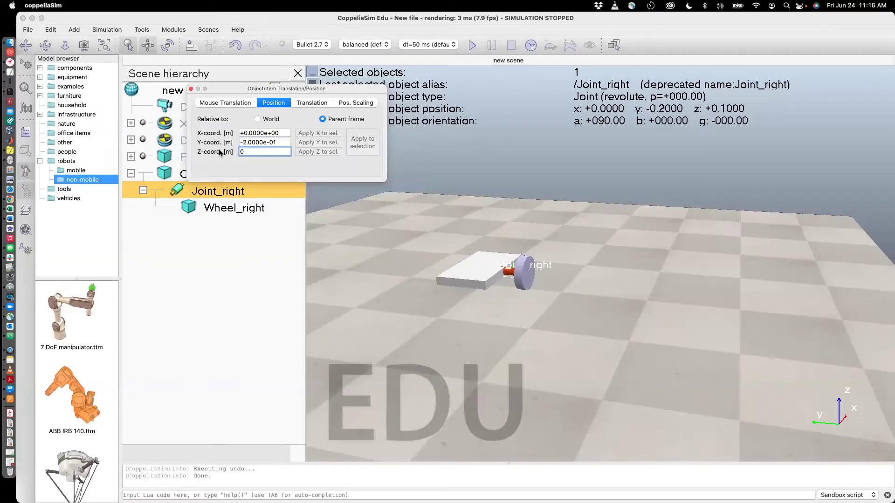
{"action": "type", "text": ".1"}
{"action": "key", "text": "Return"}
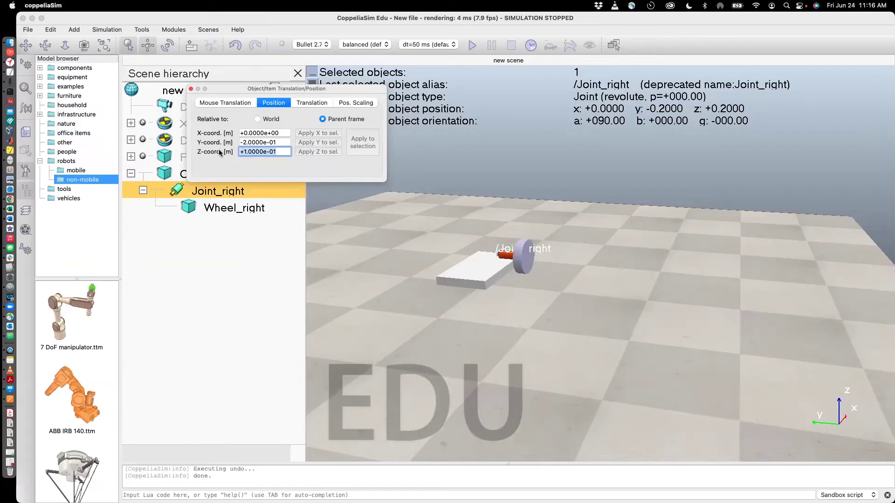
{"action": "key", "text": "super+a"}
{"action": "type", "text": "0"}
{"action": "key", "text": "Return"}
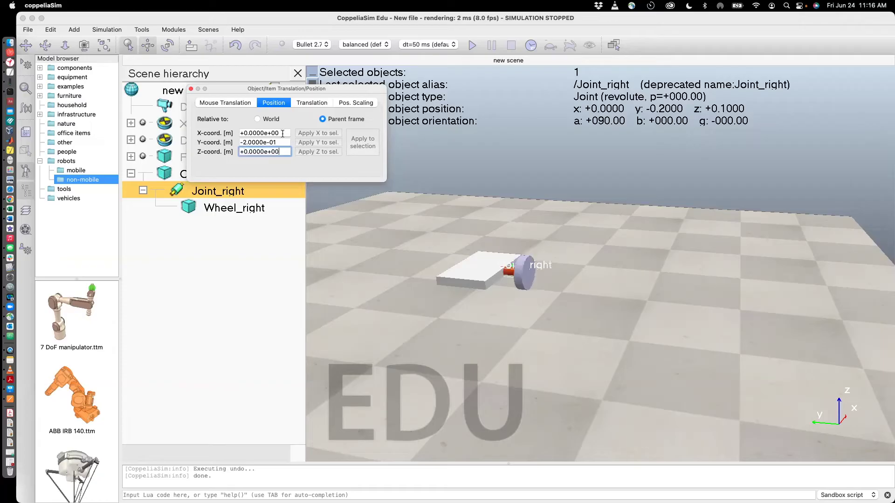
- Shift Joint_right along the chassis, trying a parent-frame X coordinate of 0.1 m before settling on -0.1 m
{"action": "left_click_drag", "start_coordinate": [280, 133], "coordinate": [229, 134]}
{"action": "type", "text": "0.1"}
{"action": "key", "text": "Return"}
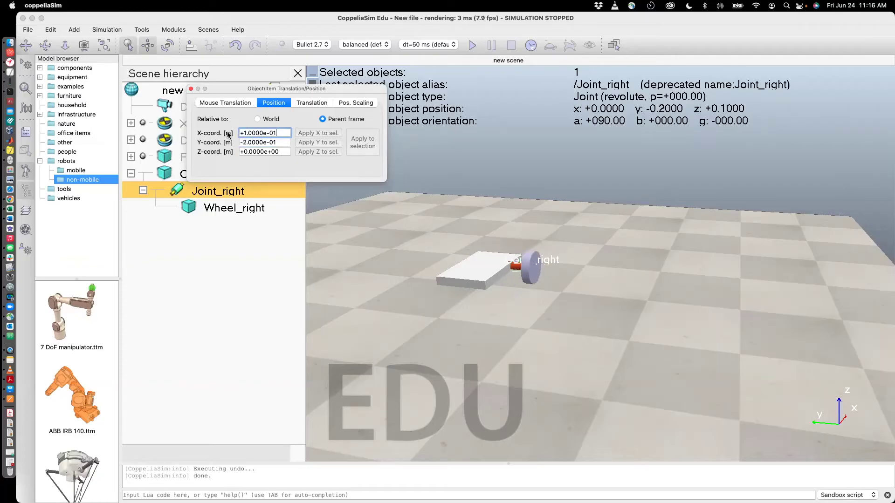
{"action": "type", "text": "-0.1"}
{"action": "key", "text": "Return"}
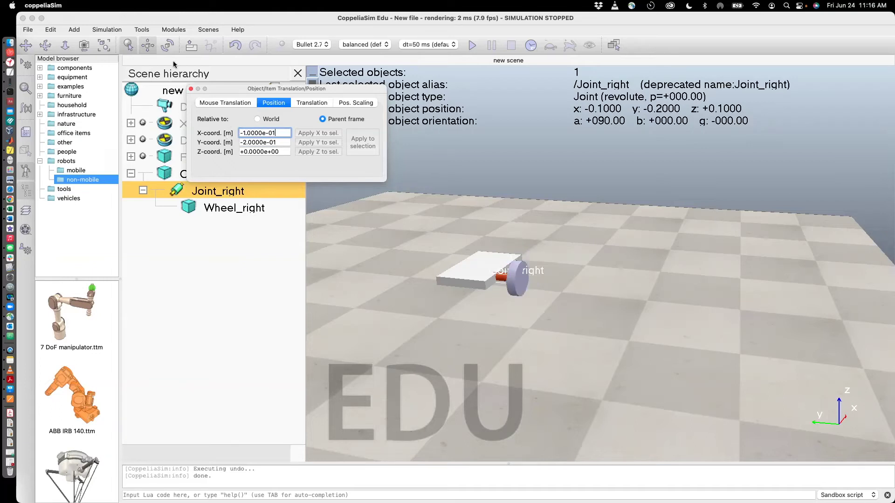
{"action": "left_click", "coordinate": [49, 47]}
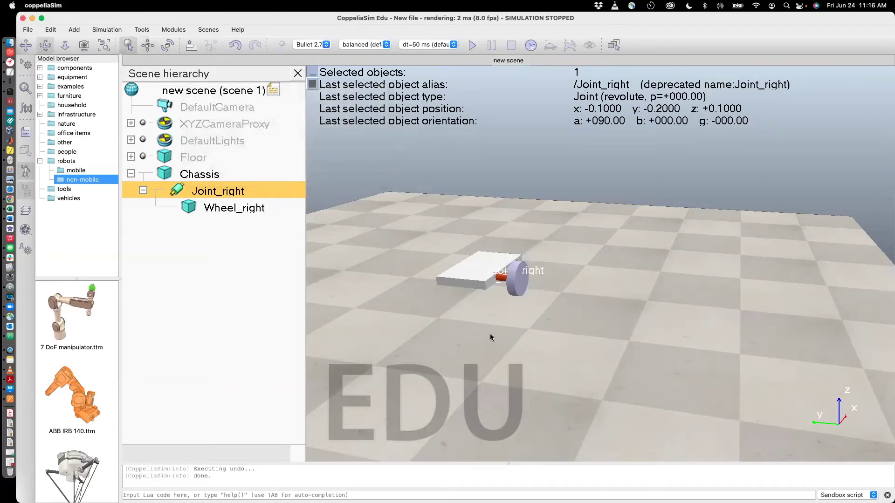
{"action": "right_click_drag", "start_coordinate": [490, 334], "coordinate": [493, 352]}
{"action": "left_click", "coordinate": [449, 304]}
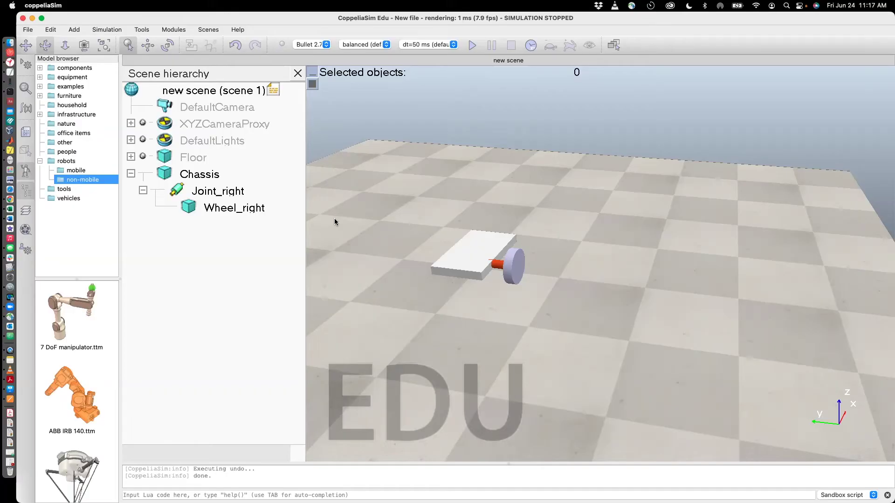
- Duplicate Joint_right in the scene with copy and paste
{"action": "left_click", "coordinate": [233, 195]}
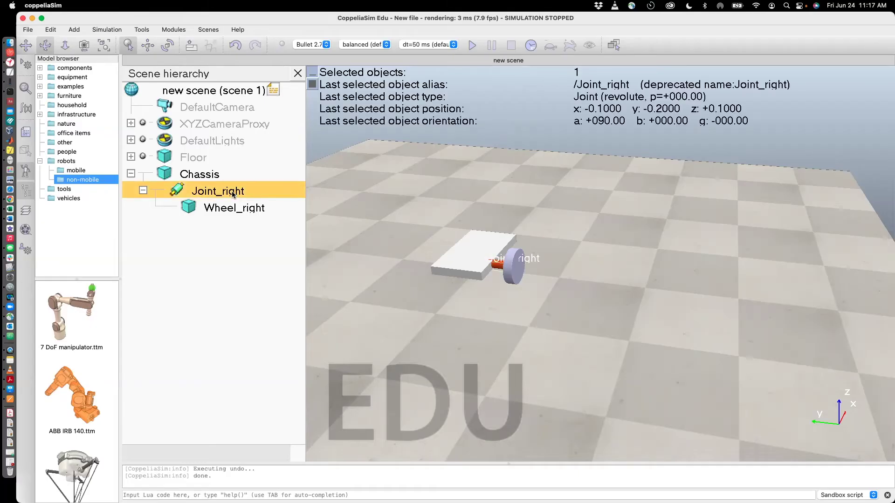
{"action": "key", "text": "super+c"}
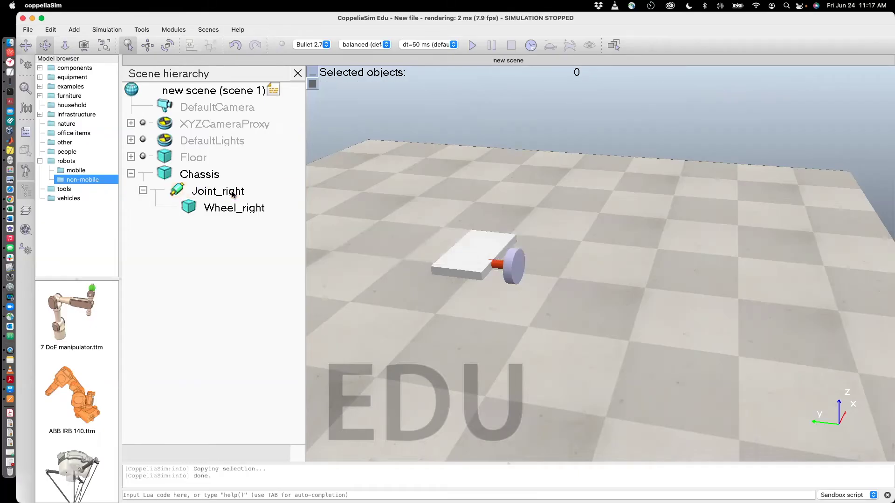
{"action": "key", "text": "super+v"}
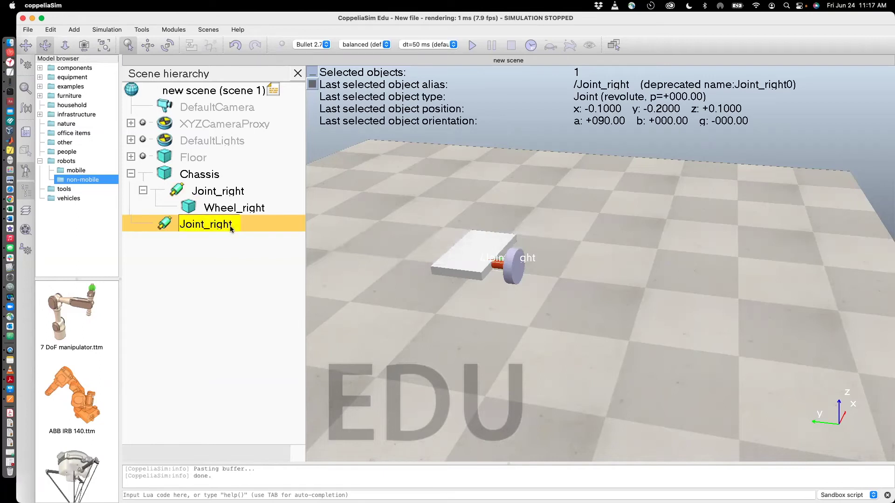
- Rename the pasted joint copy as Joint_left
{"action": "key", "text": "Return"}
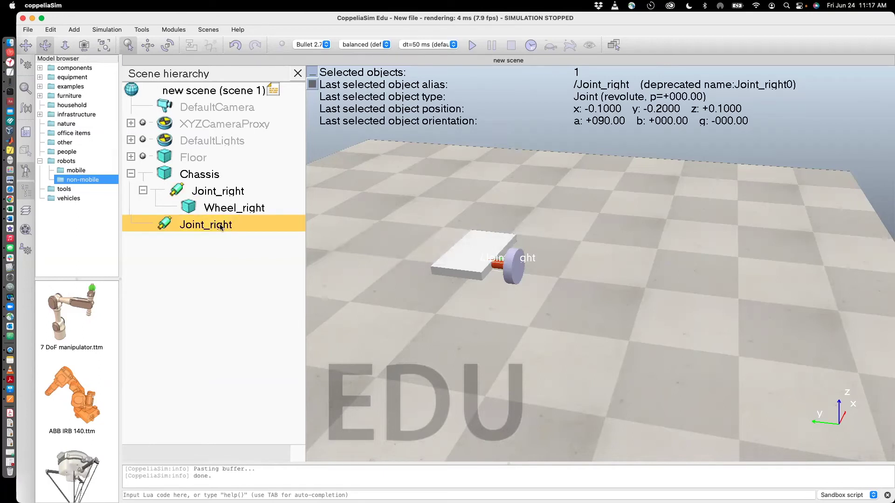
{"action": "double_click", "coordinate": [221, 227]}
{"action": "key", "text": "BackSpace"}
{"action": "key", "text": "BackSpace"}
{"action": "key", "text": "BackSpace"}
{"action": "key", "text": "BackSpace"}
{"action": "key", "text": "BackSpace"}
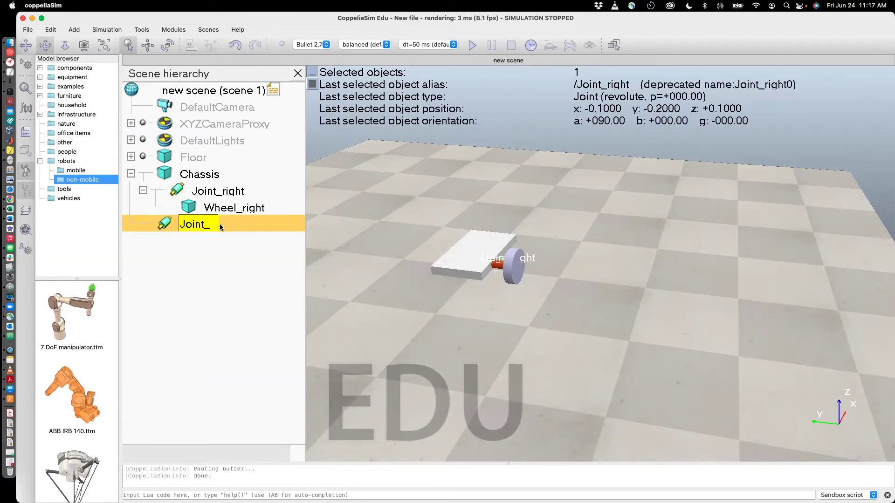
{"action": "type", "text": "left"}
{"action": "key", "text": "Return"}
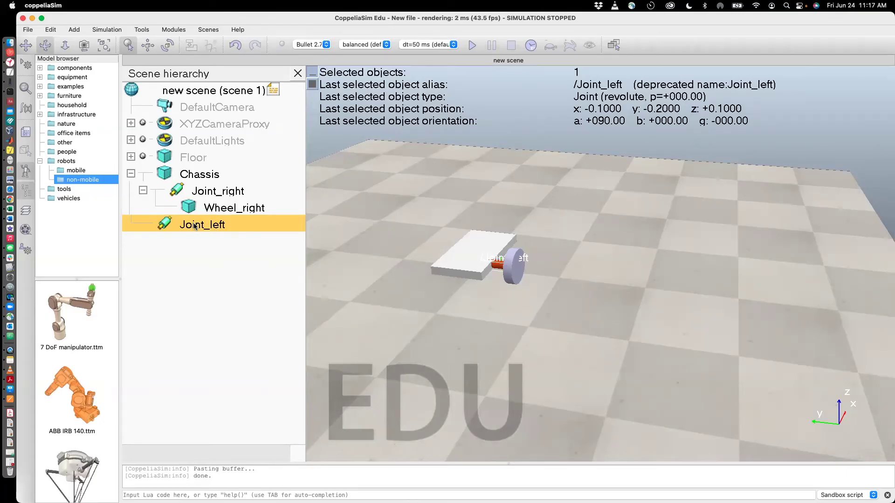
- Make Joint_left a child of Joint_right and open its parent-frame position settings
{"action": "left_click_drag", "start_coordinate": [200, 232], "coordinate": [209, 193]}
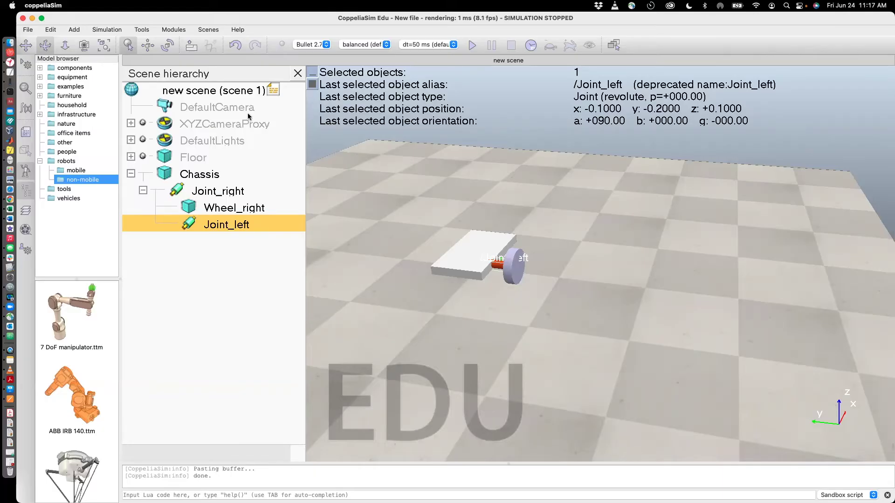
{"action": "left_click", "coordinate": [148, 45]}
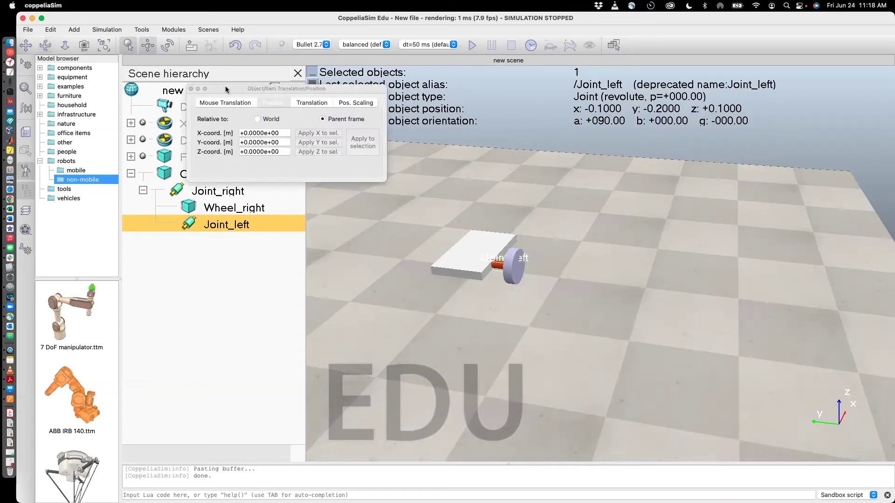
{"action": "left_click", "coordinate": [256, 99]}
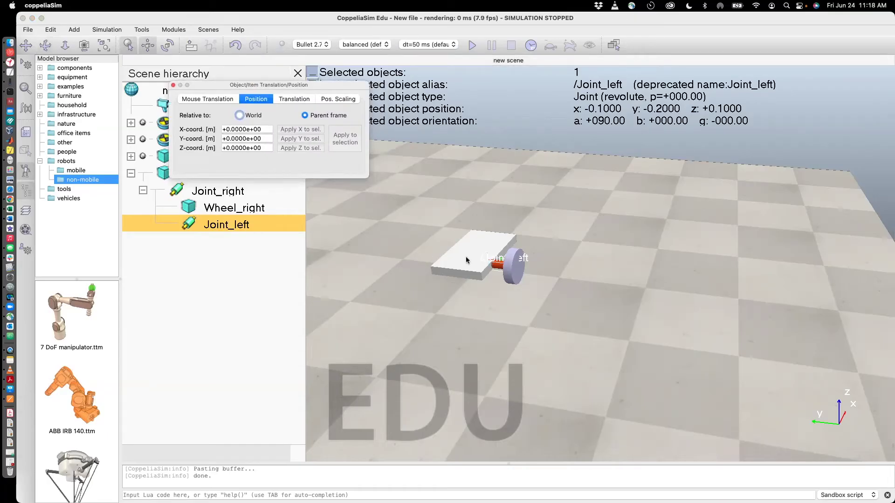
- Try a parent-frame Y coordinate of 0.3 m for Joint_left and set it back to 0
{"action": "left_click", "coordinate": [209, 139]}
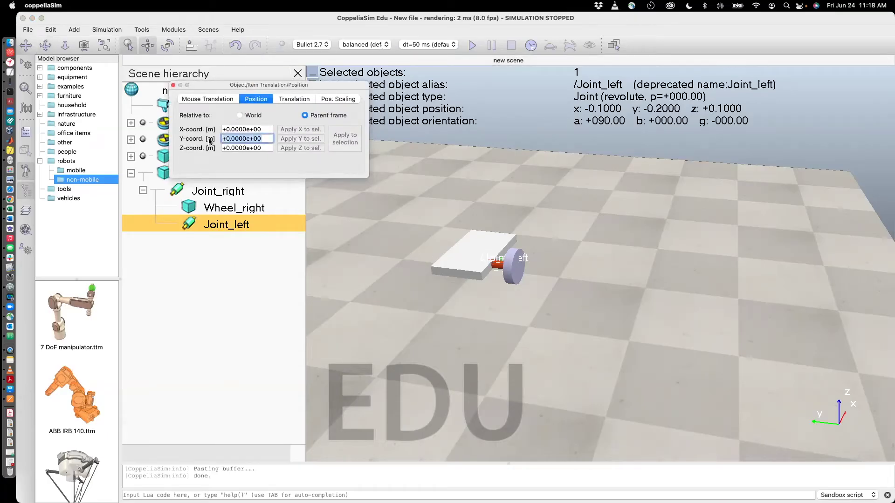
{"action": "type", "text": "0."}
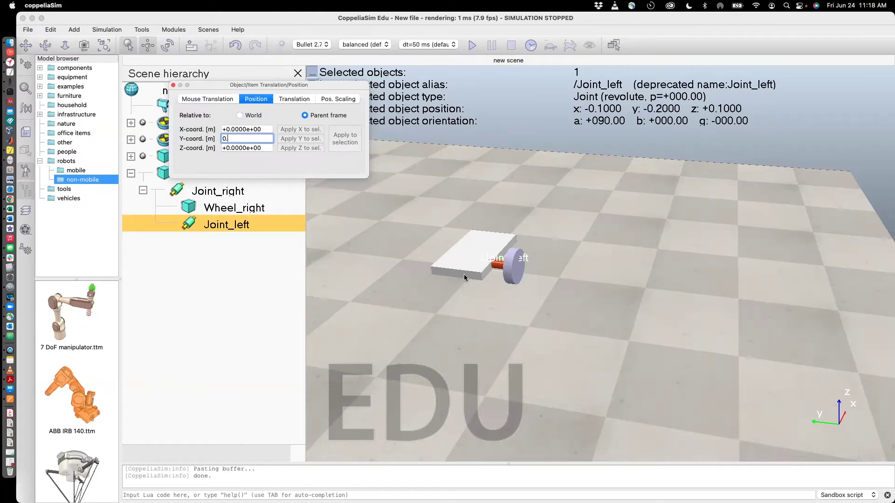
{"action": "type", "text": "3"}
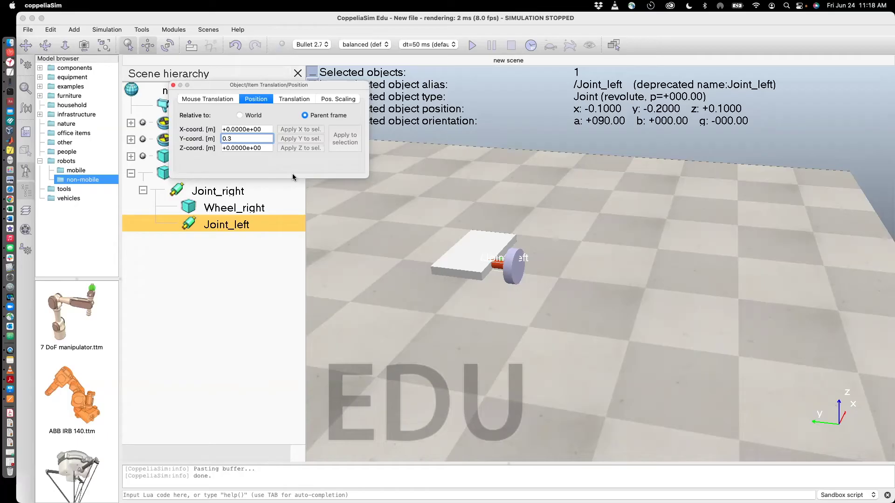
{"action": "key", "text": "Return"}
{"action": "key", "text": "super+a"}
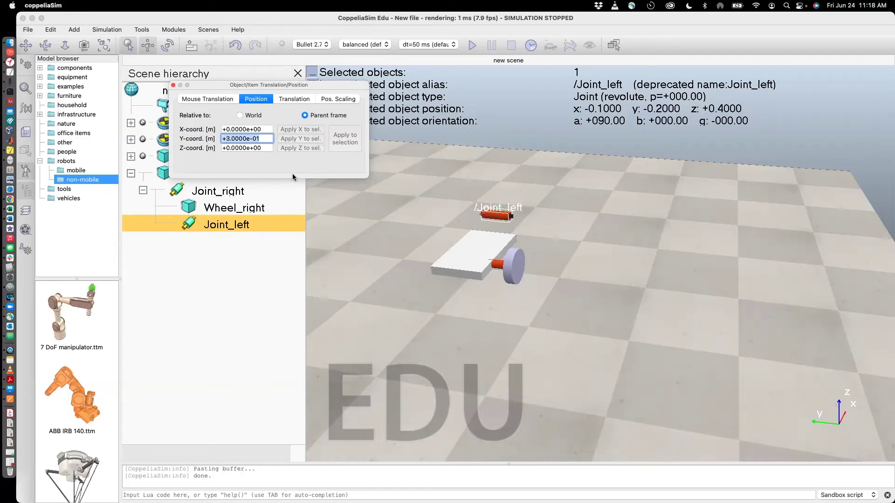
{"action": "type", "text": "0"}
{"action": "key", "text": "Return"}
- Try parent-frame Z coordinates of 0.3 m and -0.3 m for Joint_left
{"action": "key", "text": "Tab"}
{"action": "type", "text": "0.3"}
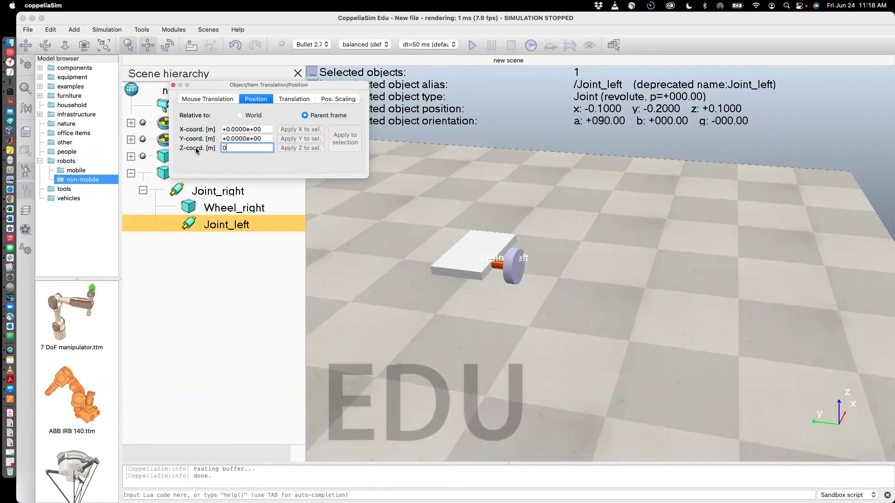
{"action": "key", "text": "Return"}
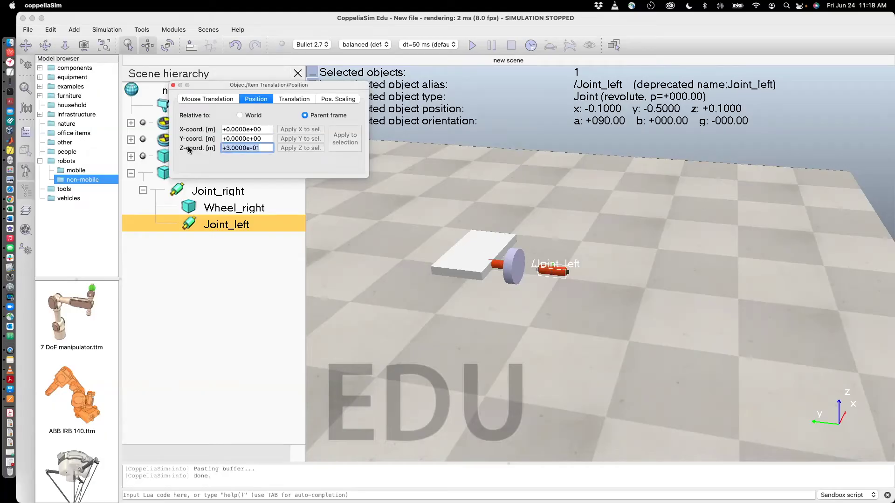
{"action": "type", "text": "-0.3"}
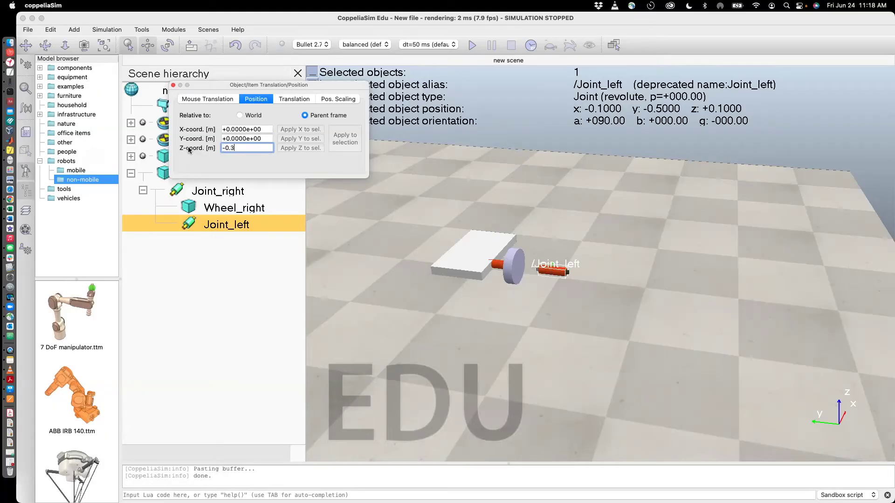
{"action": "key", "text": "Return"}
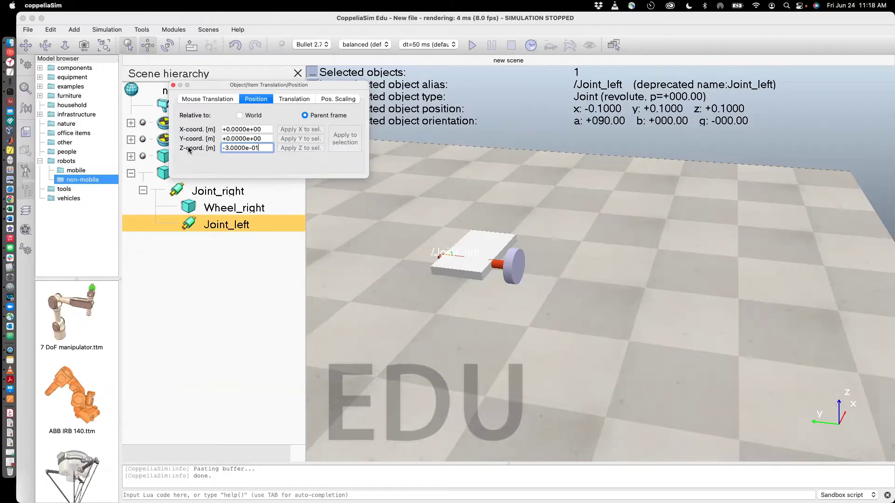
- Set Joint_left's parent-frame Z coordinate to -0.4 m and close the position settings
{"action": "left_click", "coordinate": [45, 44]}
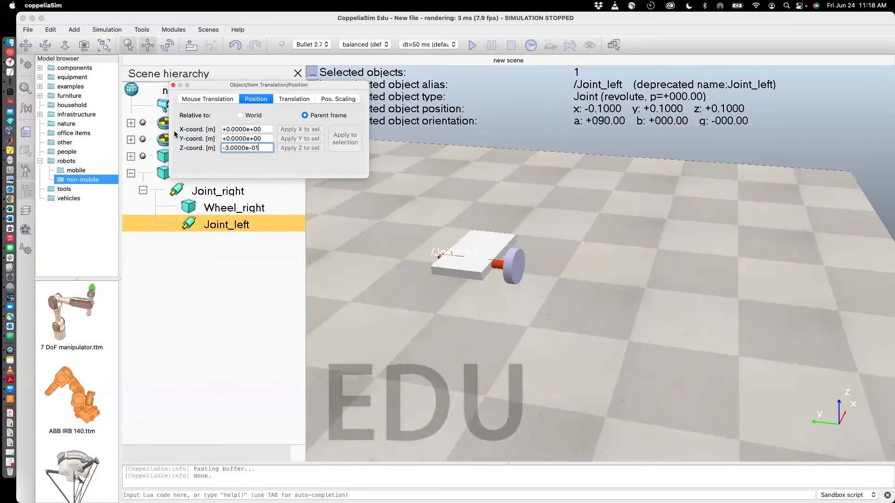
{"action": "left_click_drag", "start_coordinate": [441, 349], "coordinate": [461, 321]}
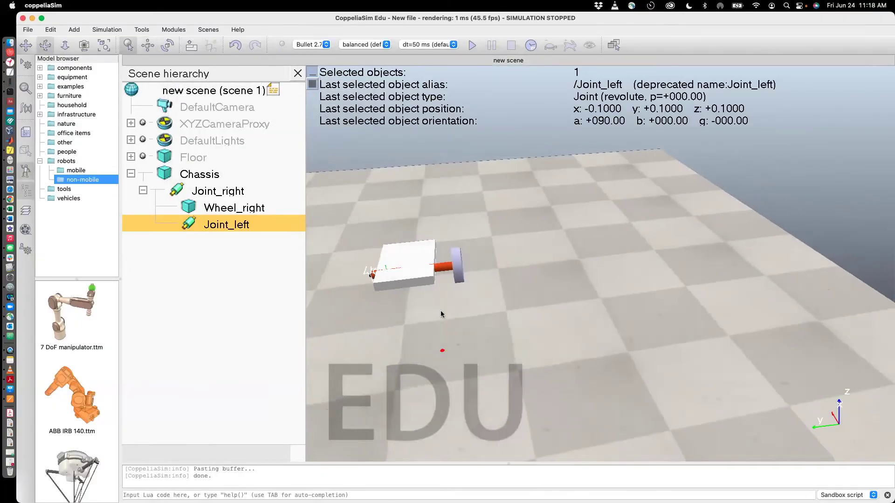
{"action": "left_click", "coordinate": [25, 45]}
{"action": "left_click_drag", "start_coordinate": [400, 253], "coordinate": [351, 216]}
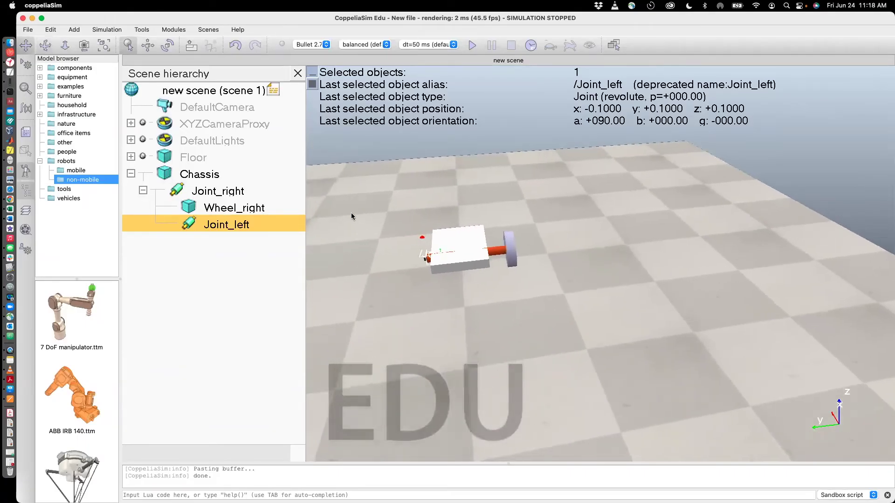
{"action": "double_click", "coordinate": [246, 224]}
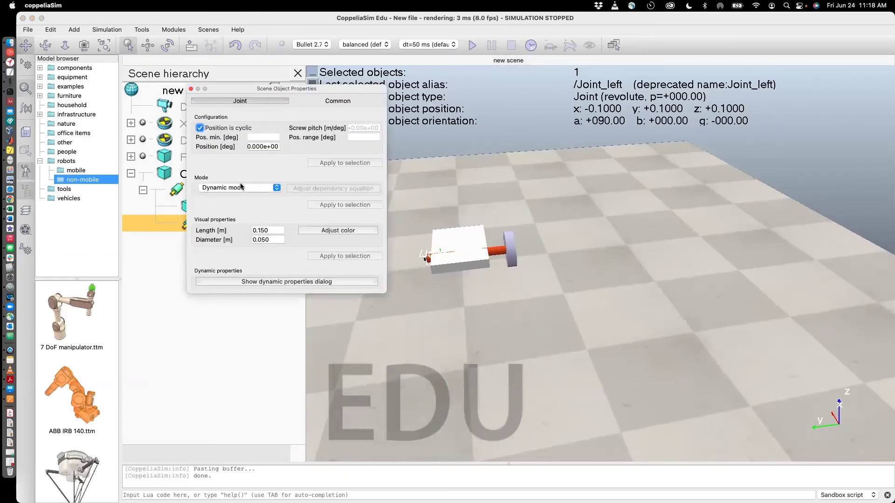
{"action": "left_click", "coordinate": [190, 88]}
{"action": "left_click", "coordinate": [148, 45]}
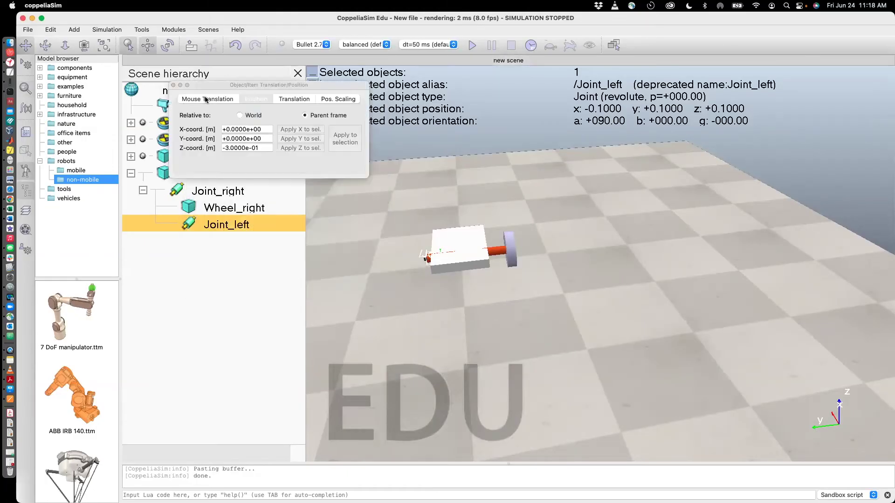
{"action": "left_click_drag", "start_coordinate": [261, 149], "coordinate": [227, 148]}
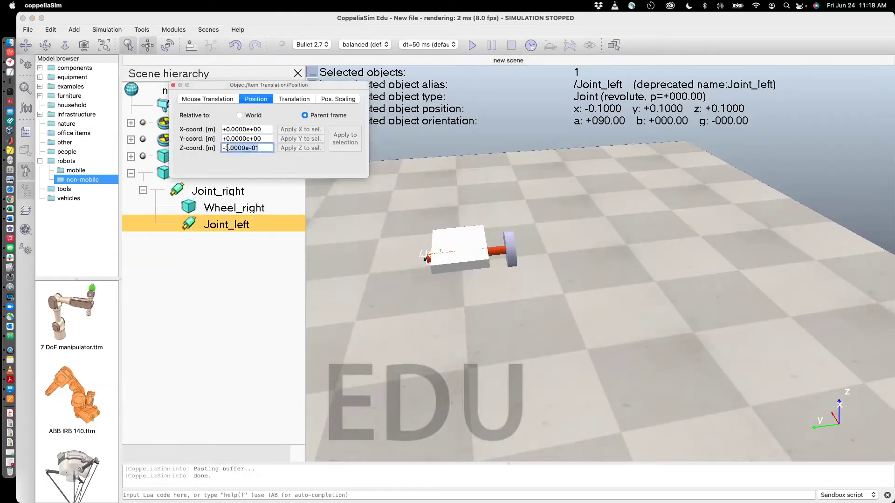
{"action": "type", "text": "0.2"}
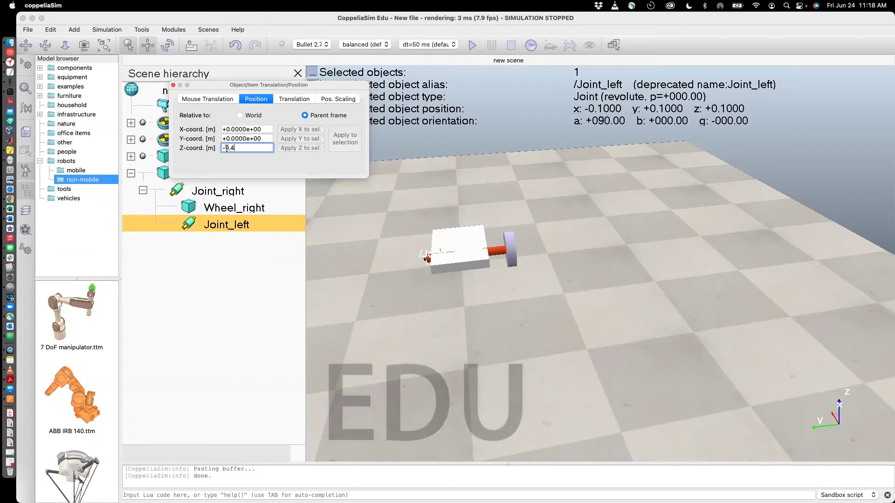
{"action": "key", "text": "Return"}
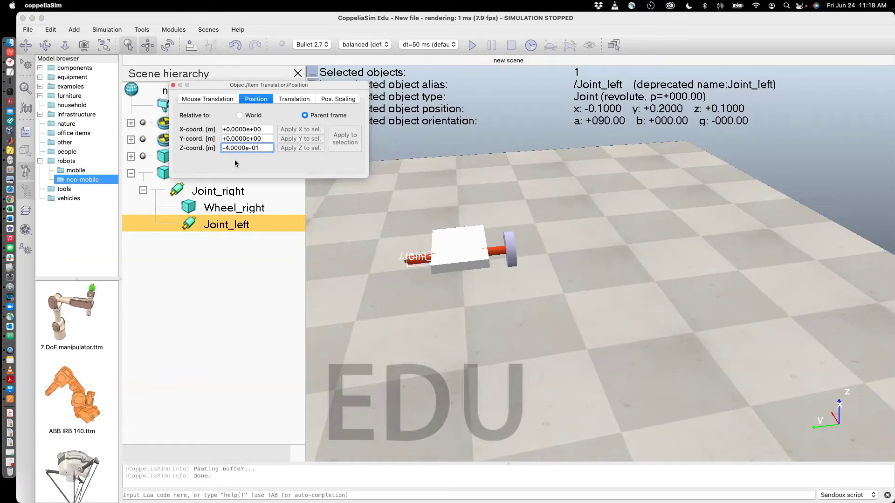
{"action": "left_click", "coordinate": [174, 85]}
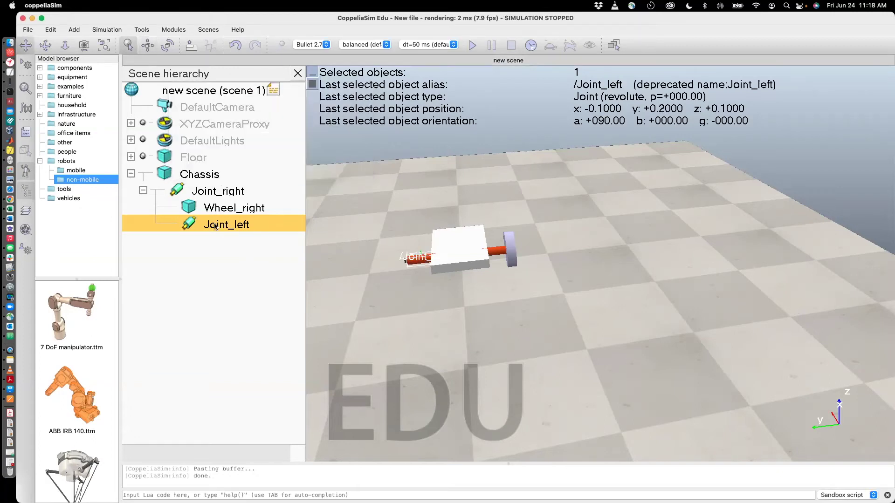
- Duplicate Wheel_right in the scene with copy and paste
{"action": "left_click", "coordinate": [221, 210]}
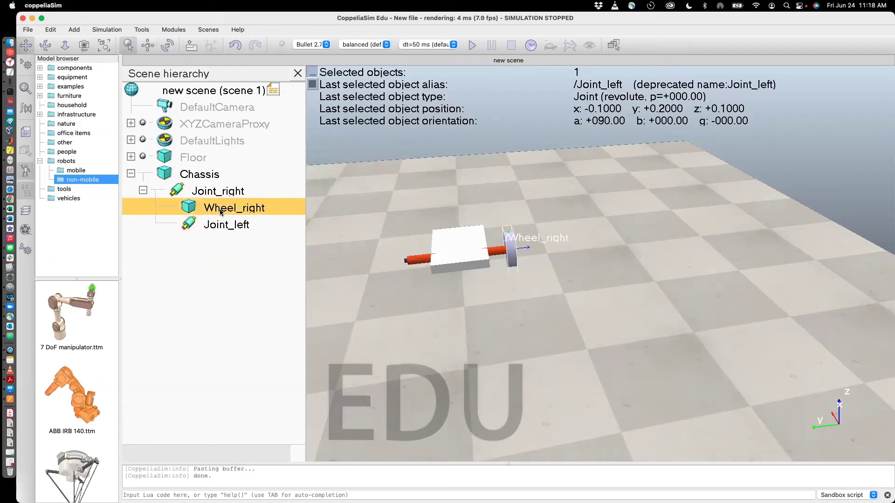
{"action": "key", "text": "super+c"}
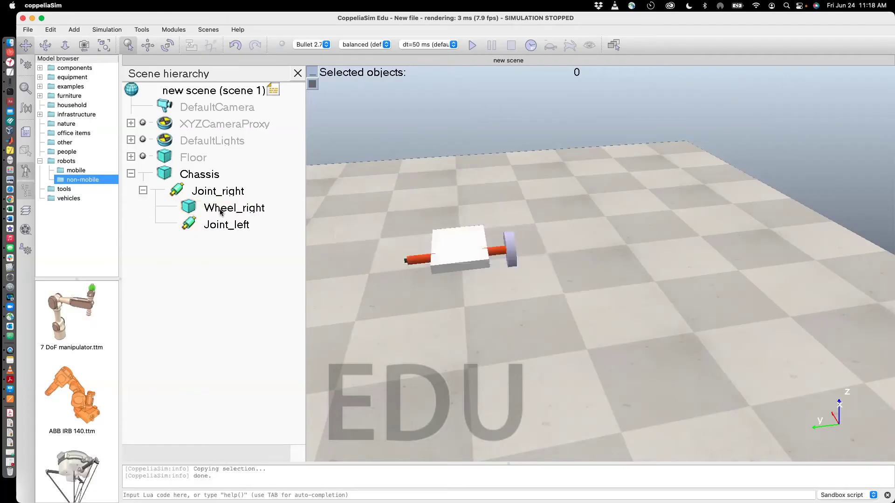
{"action": "key", "text": "super+v"}
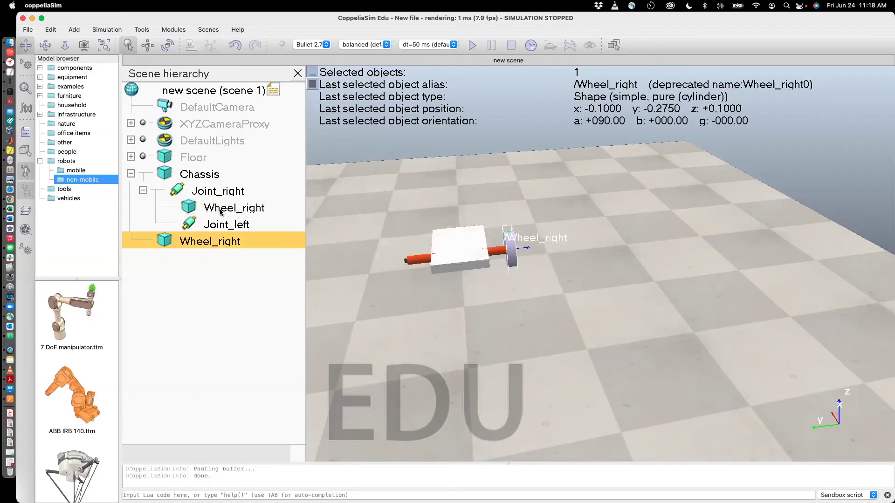
- Rename the pasted wheel copy as Wheel_left
{"action": "double_click", "coordinate": [225, 244]}
{"action": "key", "text": "BackSpace"}
{"action": "key", "text": "BackSpace"}
{"action": "key", "text": "BackSpace"}
{"action": "type", "text": "lef"}
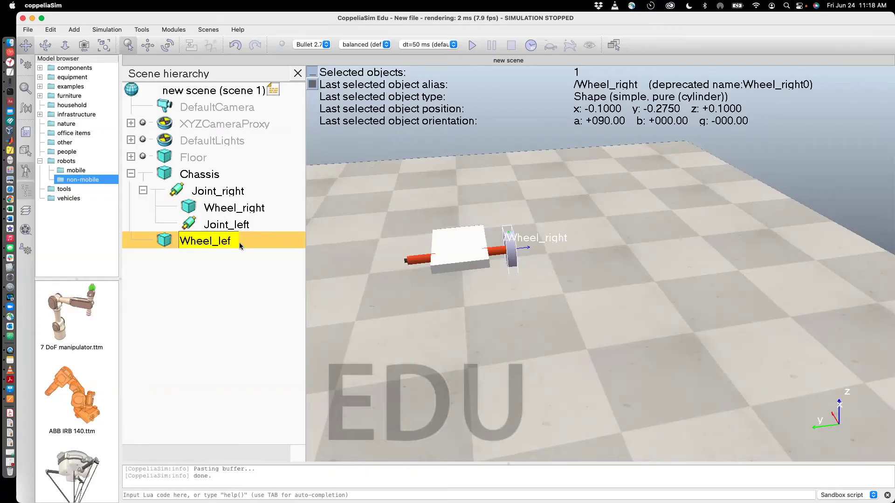
{"action": "type", "text": "t"}
{"action": "key", "text": "Return"}
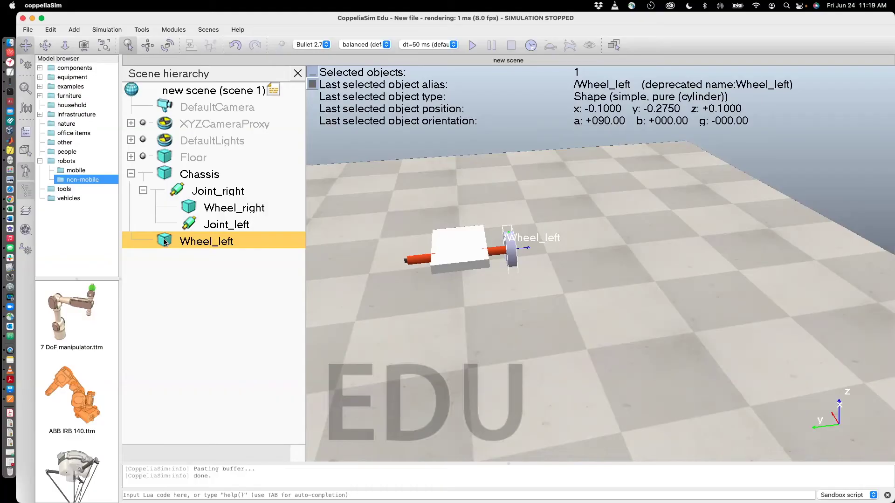
- Make Wheel_left a child of Wheel_right and open its parent-frame position settings
{"action": "left_click_drag", "start_coordinate": [164, 241], "coordinate": [224, 208]}
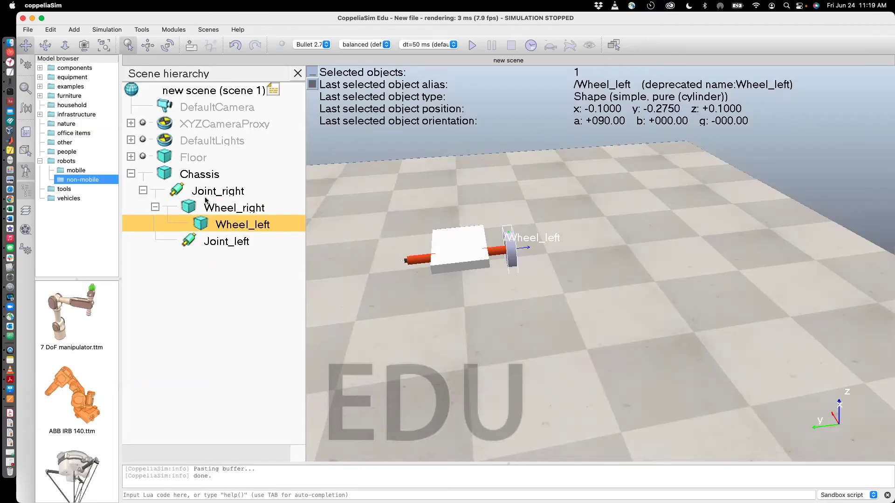
{"action": "left_click", "coordinate": [147, 45]}
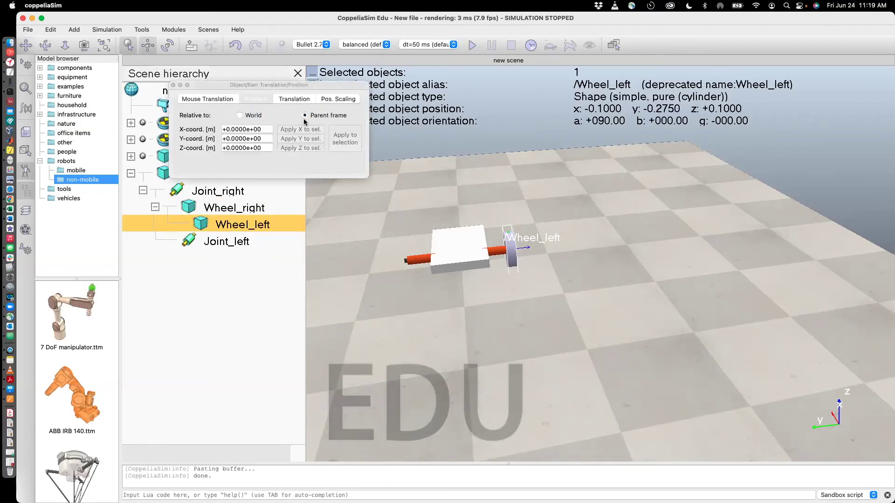
- Try parent-frame Z coordinates of 0.5 m and -0.5 m for Wheel_left
{"action": "left_click", "coordinate": [268, 147]}
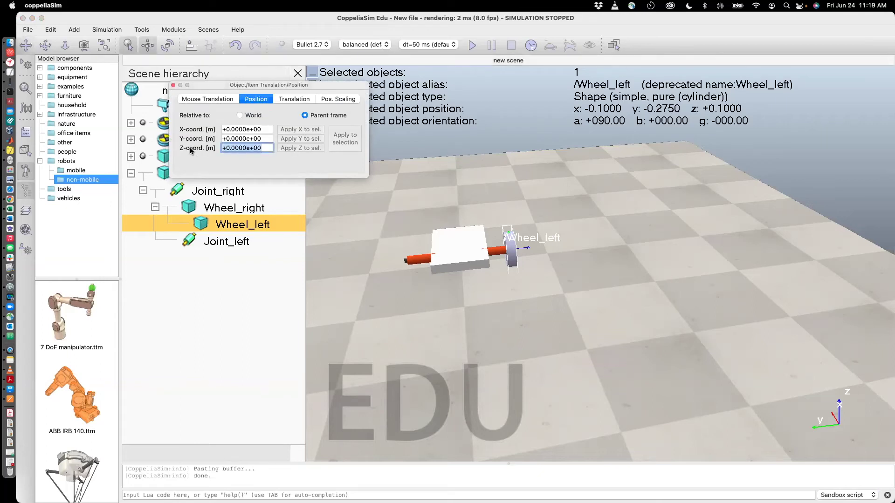
{"action": "type", "text": "0."}
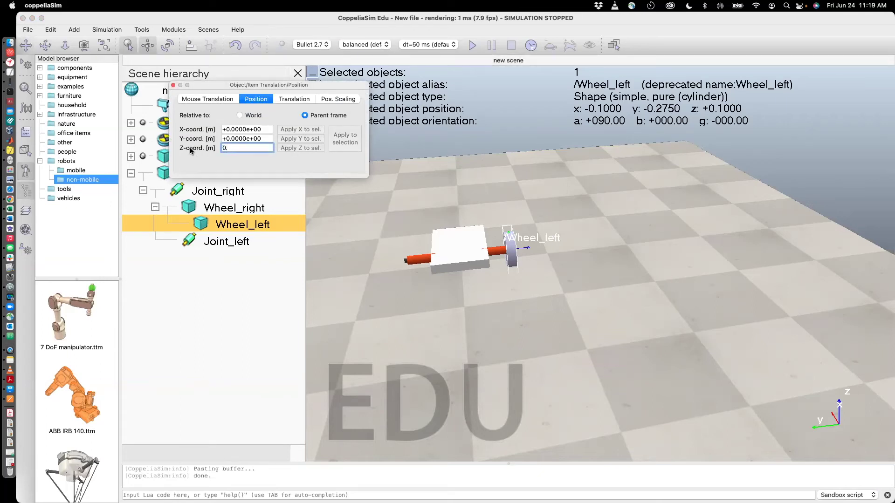
{"action": "type", "text": "5"}
{"action": "key", "text": "Return"}
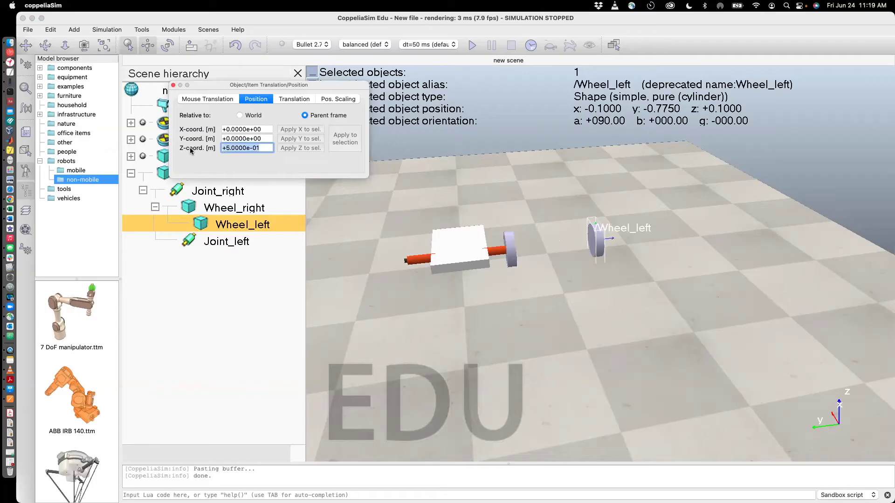
{"action": "type", "text": "-0"}
{"action": "type", "text": ".5"}
{"action": "key", "text": "Return"}
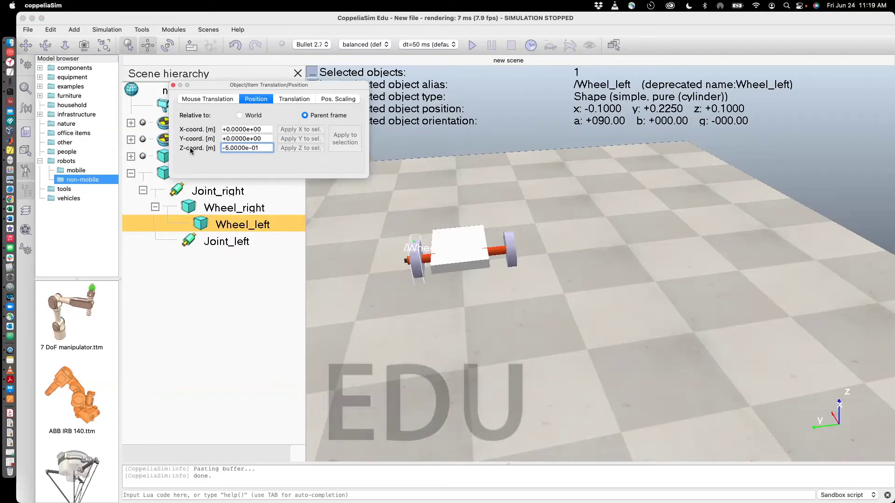
- Set Wheel_left's parent-frame Z coordinate to -0.6 m
{"action": "left_click_drag", "start_coordinate": [256, 146], "coordinate": [225, 146]}
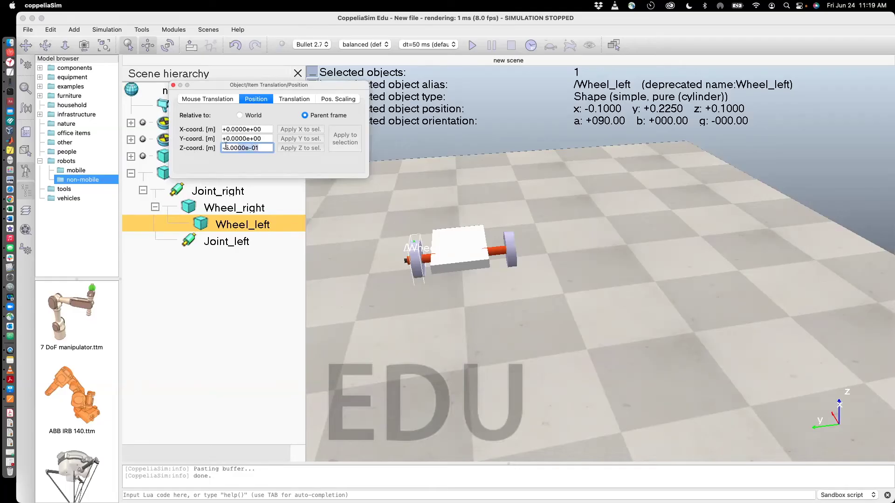
{"action": "type", "text": "0.6"}
{"action": "left_click", "coordinate": [224, 148]}
{"action": "type", "text": "-"}
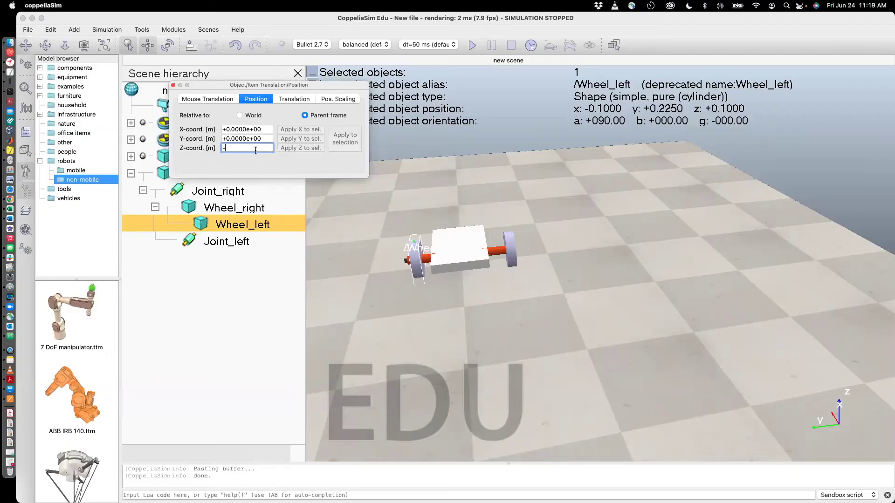
{"action": "key", "text": "Return"}
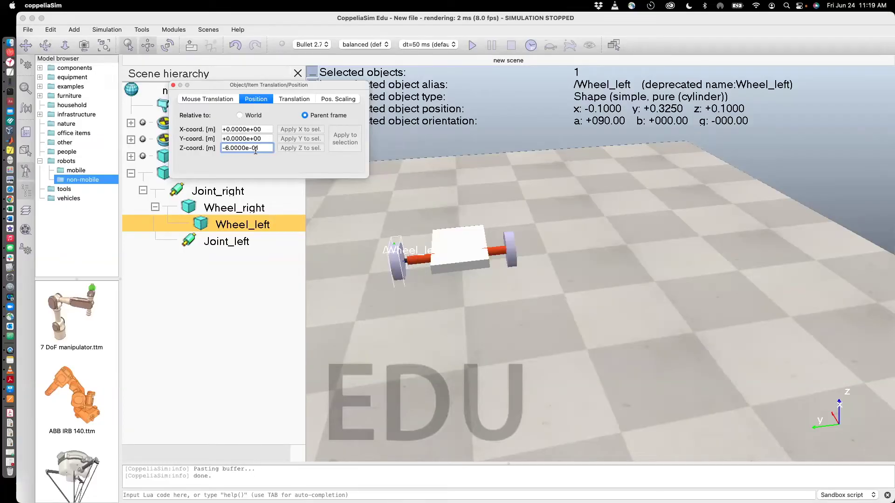
- Set Wheel_left's parent-frame Z coordinate to -0.55 m and close the position settings
{"action": "left_click_drag", "start_coordinate": [264, 146], "coordinate": [226, 145]}
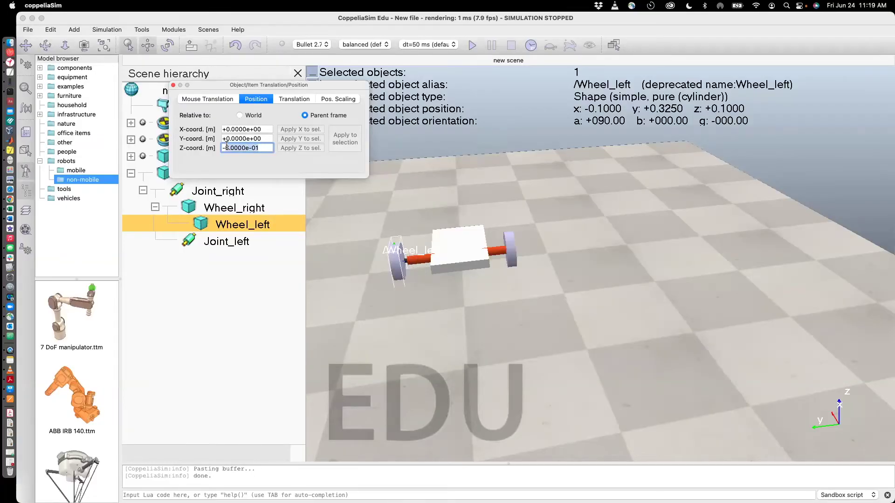
{"action": "type", "text": "0.55"}
{"action": "key", "text": "Return"}
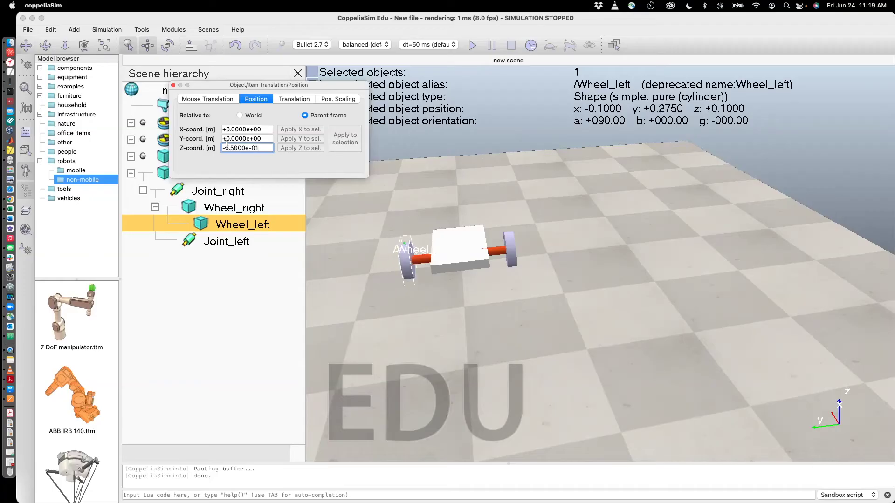
{"action": "left_click", "coordinate": [174, 85]}
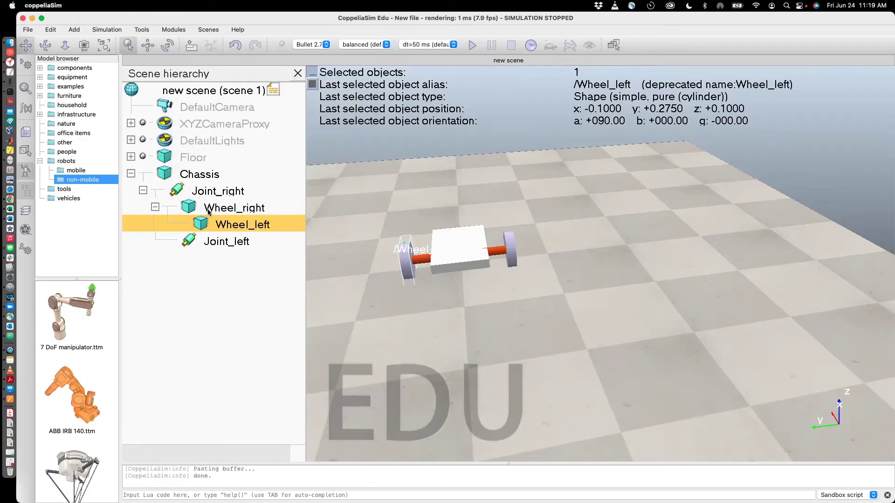
- Reparent Joint_left directly under Chassis and make Wheel_left a child of Joint_left
{"action": "left_click", "coordinate": [191, 243]}
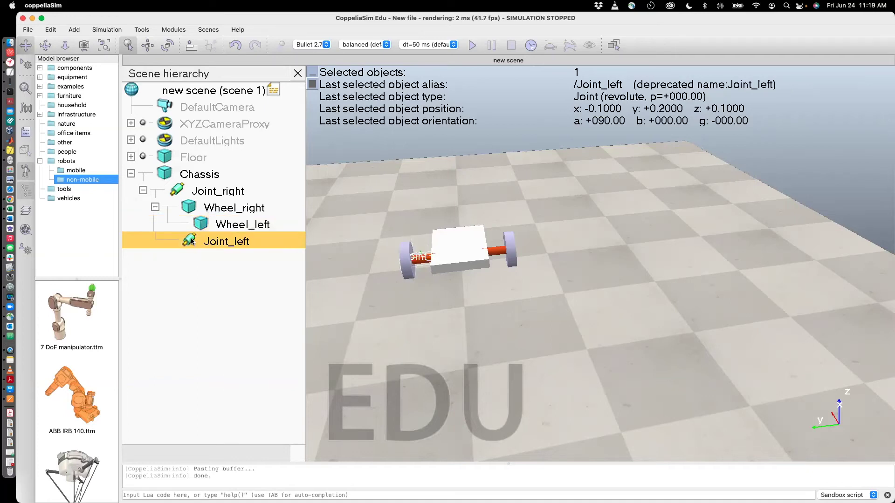
{"action": "left_click_drag", "start_coordinate": [192, 241], "coordinate": [187, 172]}
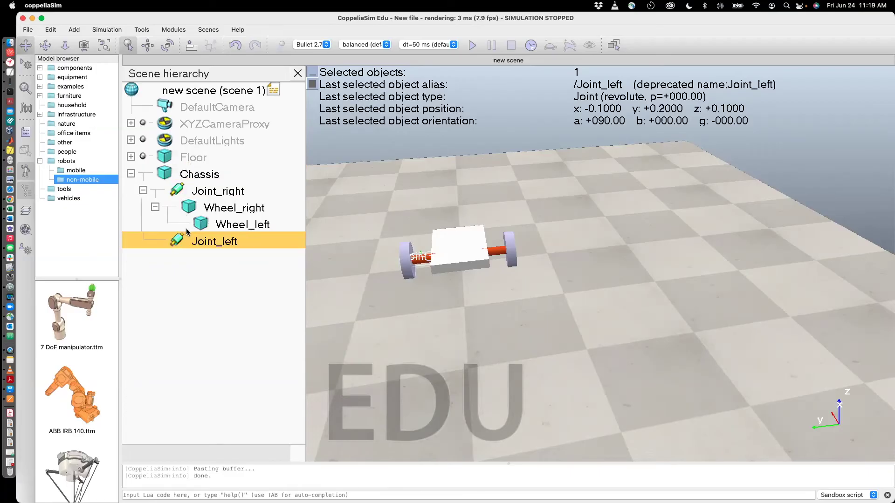
{"action": "left_click_drag", "start_coordinate": [203, 227], "coordinate": [203, 242]}
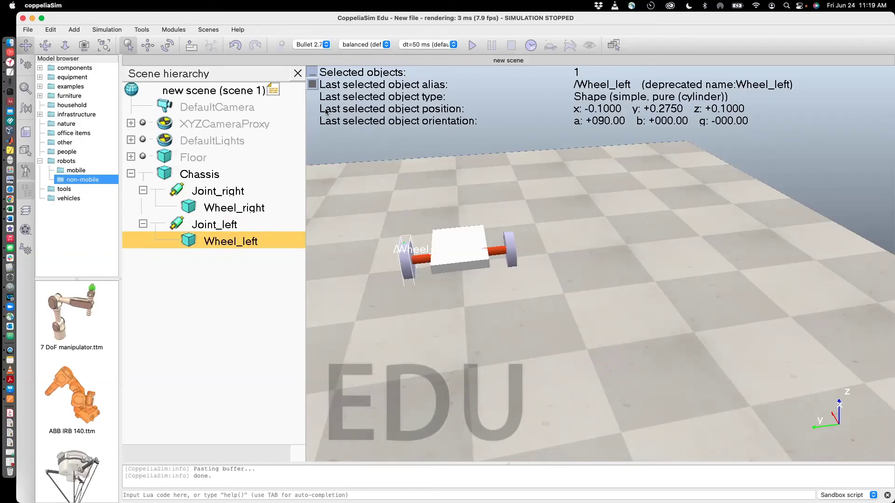
- Run the simulation briefly with the car viewed from the side, and stop it
{"action": "left_click", "coordinate": [49, 48]}
{"action": "mouse_move", "coordinate": [423, 301]}
{"action": "left_mouse_down"}
{"action": "mouse_move", "coordinate": [270, 290]}
{"action": "mouse_move", "coordinate": [357, 272]}
{"action": "mouse_move", "coordinate": [434, 272]}
{"action": "mouse_move", "coordinate": [285, 278]}
{"action": "left_mouse_up"}
{"action": "left_click", "coordinate": [472, 46]}
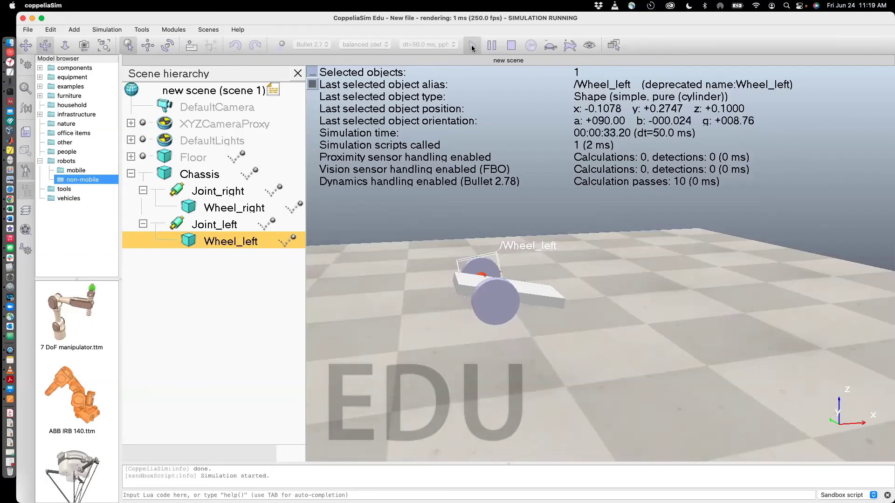
{"action": "left_click", "coordinate": [511, 45]}
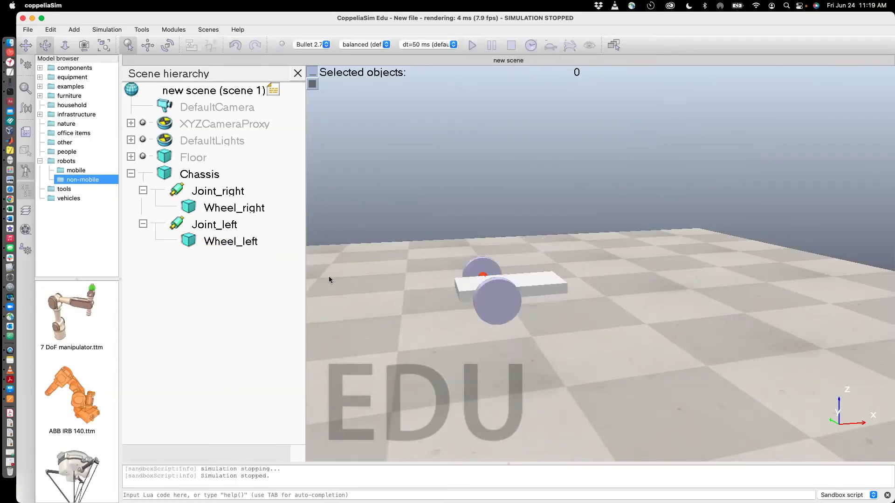
- Set Wheel_right's ambient/diffuse color to black with red, green and blue at 0.00
{"action": "left_click", "coordinate": [209, 210]}
{"action": "double_click", "coordinate": [188, 206]}
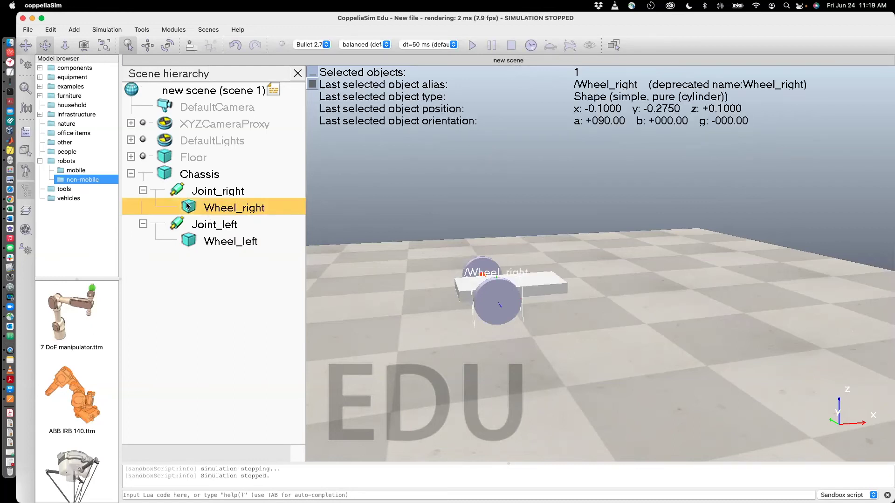
{"action": "left_click", "coordinate": [225, 137]}
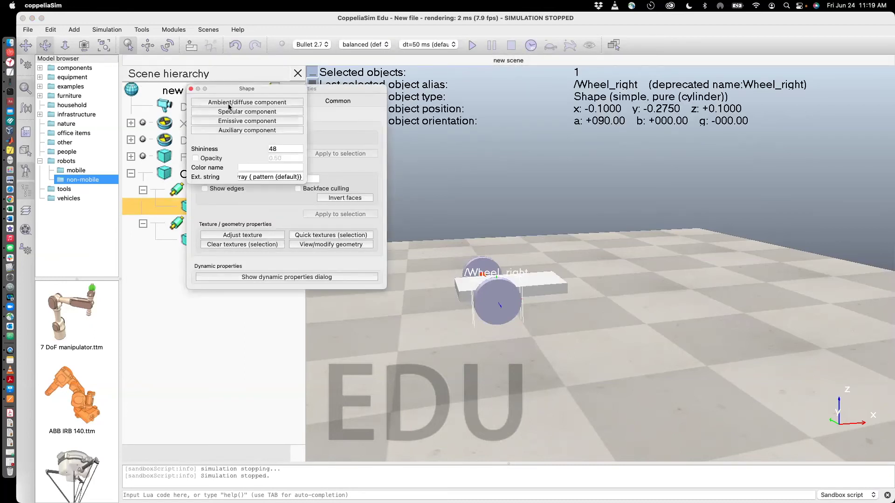
{"action": "left_click", "coordinate": [256, 118]}
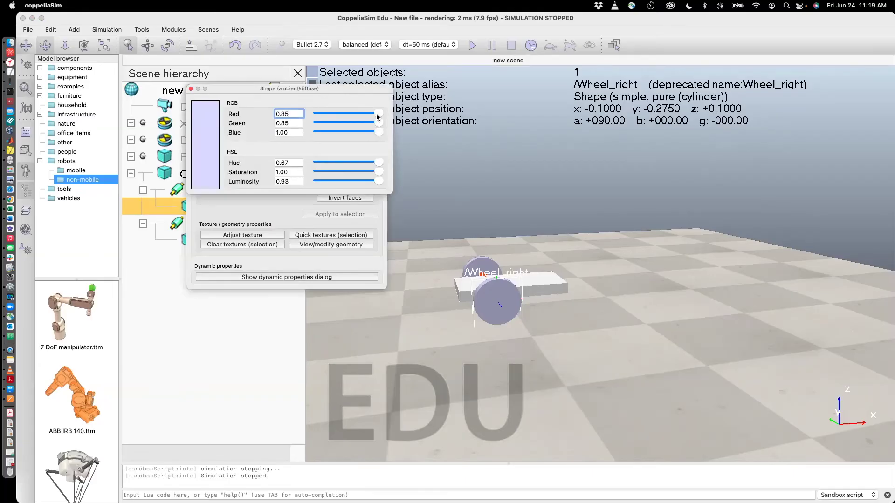
{"action": "scroll", "coordinate": [378, 114], "scroll_direction": "down", "scroll_amount": 10}
{"action": "scroll", "coordinate": [377, 123], "scroll_direction": "down", "scroll_amount": 10}
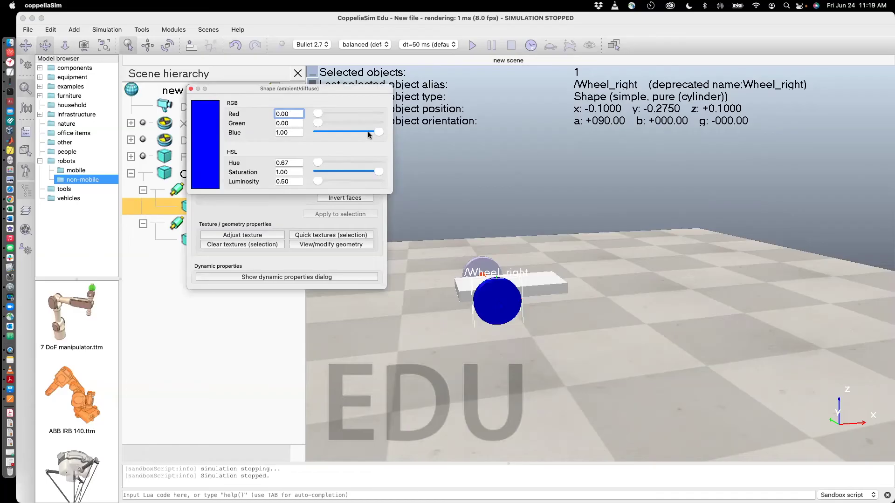
{"action": "left_click_drag", "start_coordinate": [381, 135], "coordinate": [304, 141]}
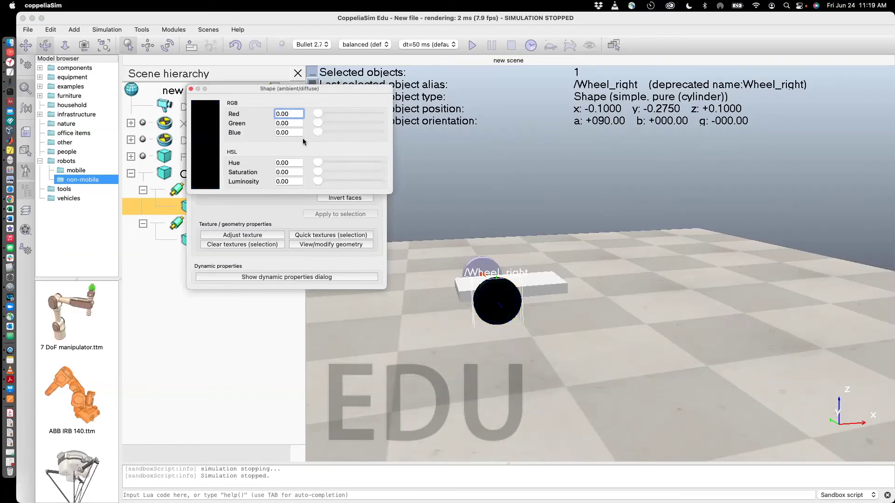
{"action": "left_click", "coordinate": [190, 89]}
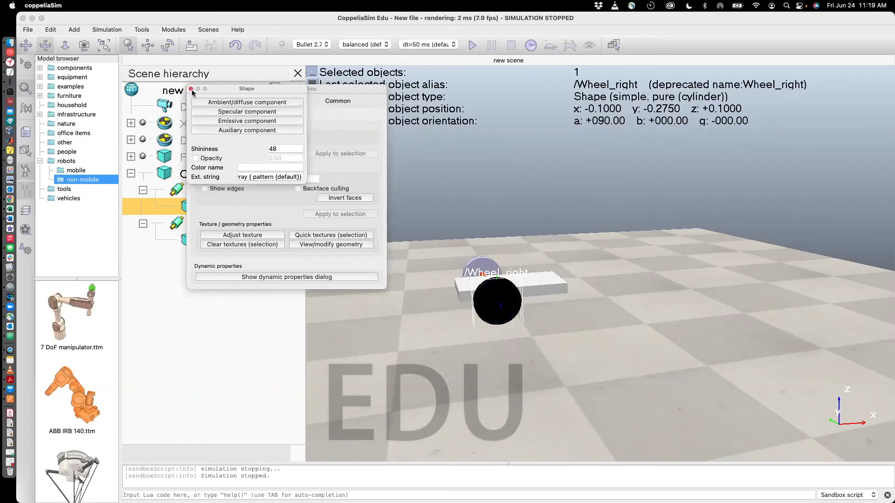
{"action": "left_click", "coordinate": [191, 89]}
{"action": "left_click", "coordinate": [191, 89]}
- Set Wheel_left's ambient/diffuse color to black by reducing red, green and blue to zero
{"action": "left_click", "coordinate": [191, 238]}
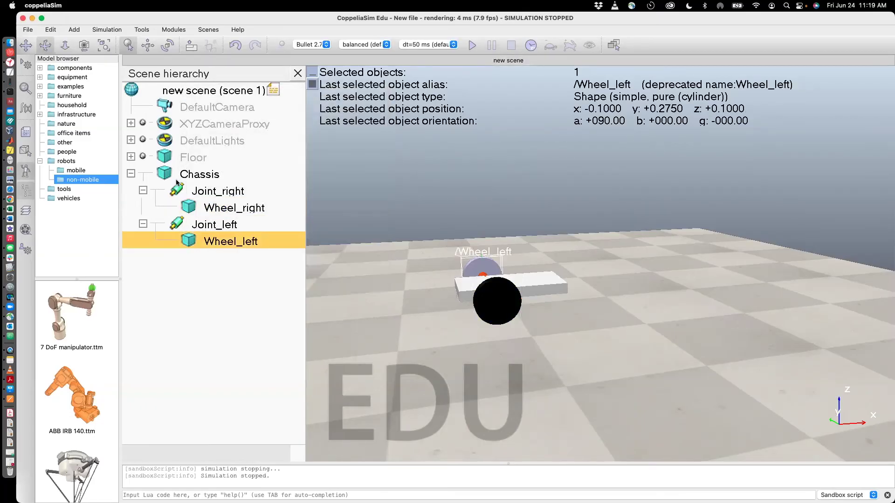
{"action": "double_click", "coordinate": [189, 240]}
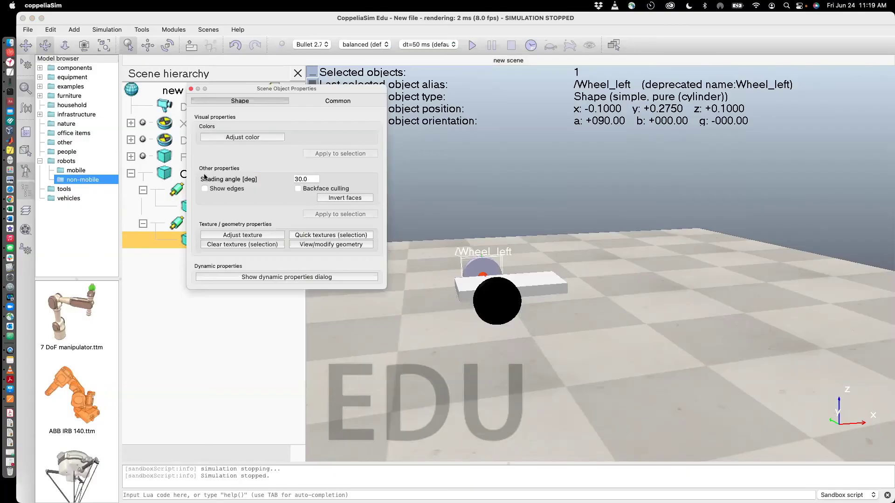
{"action": "left_click", "coordinate": [228, 140]}
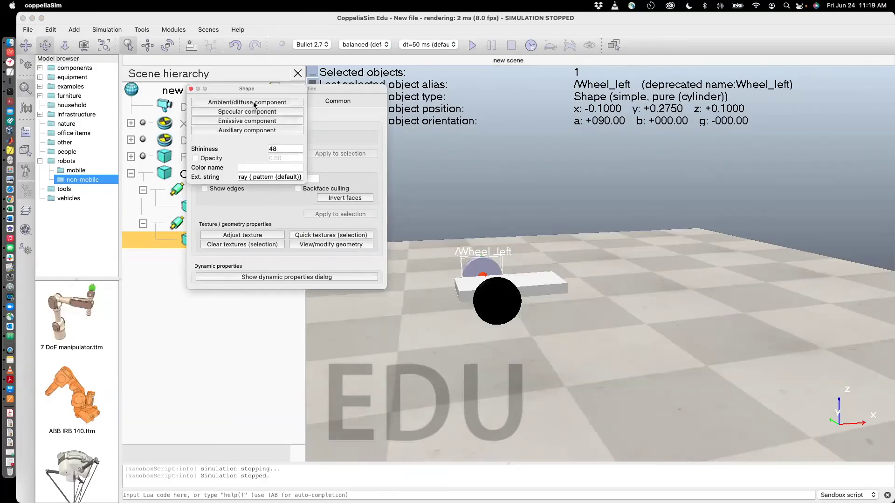
{"action": "left_click", "coordinate": [253, 101]}
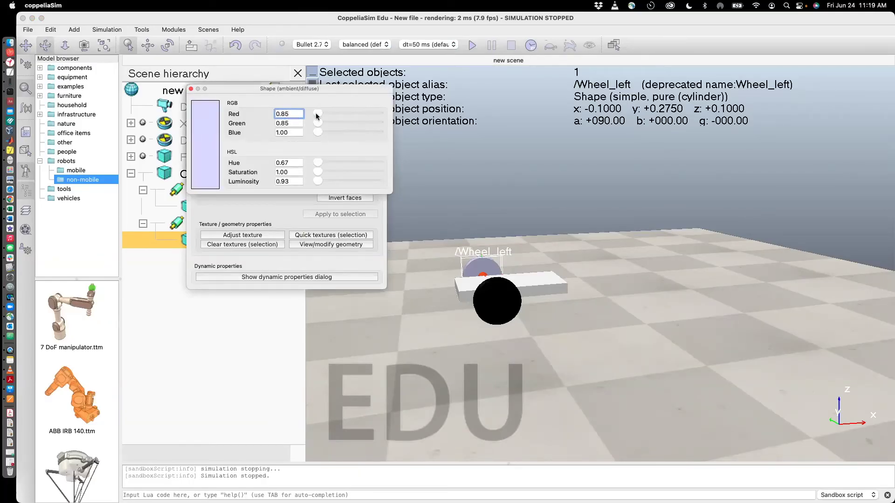
{"action": "left_click", "coordinate": [317, 113]}
{"action": "left_click_drag", "start_coordinate": [328, 121], "coordinate": [409, 127]}
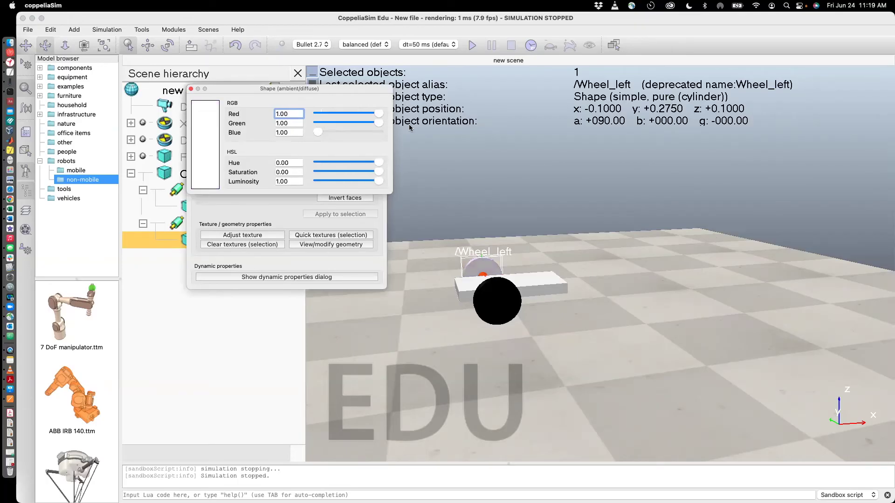
{"action": "mouse_move", "coordinate": [316, 132]}
{"action": "left_mouse_down"}
{"action": "mouse_move", "coordinate": [379, 129]}
{"action": "mouse_move", "coordinate": [307, 130]}
{"action": "left_mouse_up"}
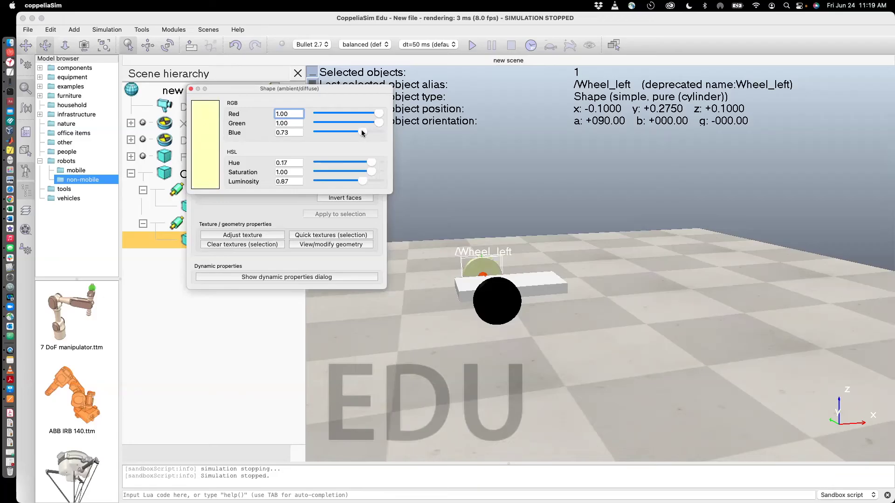
{"action": "left_click_drag", "start_coordinate": [378, 122], "coordinate": [316, 123]}
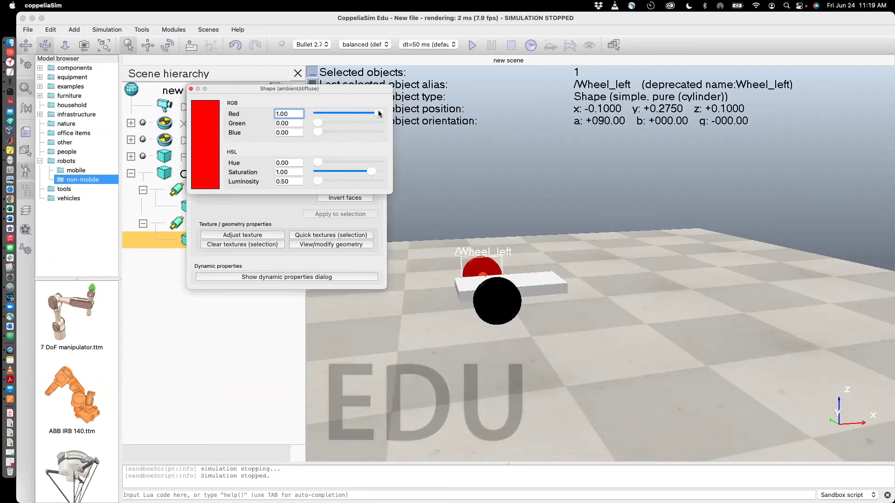
{"action": "left_click_drag", "start_coordinate": [378, 114], "coordinate": [303, 111]}
{"action": "left_click", "coordinate": [191, 89]}
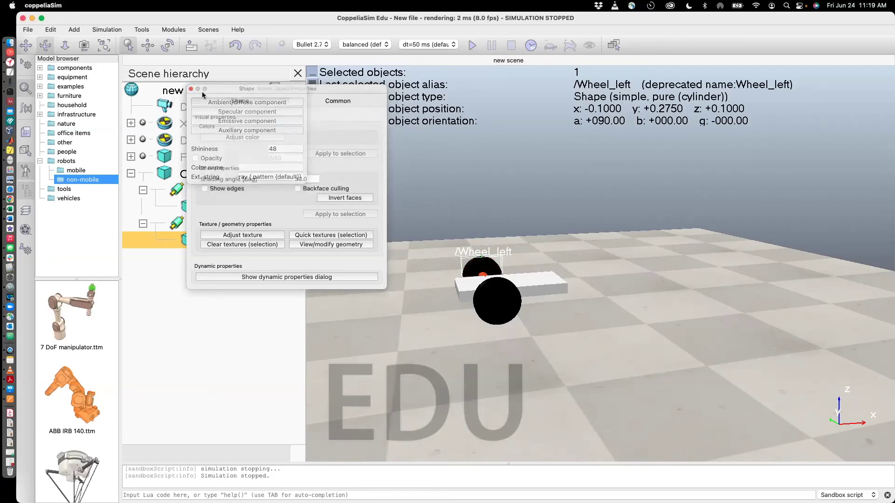
{"action": "left_click", "coordinate": [191, 89]}
{"action": "left_click", "coordinate": [191, 89]}
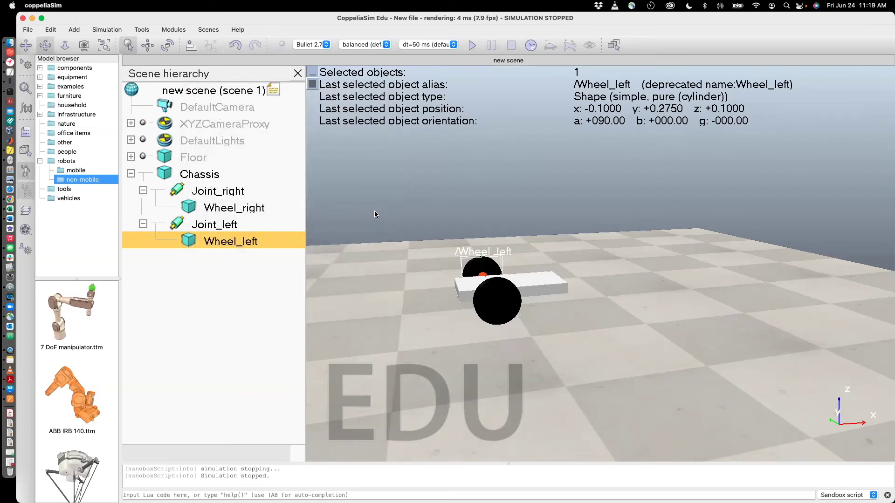
- In the differential_drive scene, raise the Chassis along the world Z axis to about 1.55 m
{"action": "left_click_drag", "start_coordinate": [373, 210], "coordinate": [438, 298]}
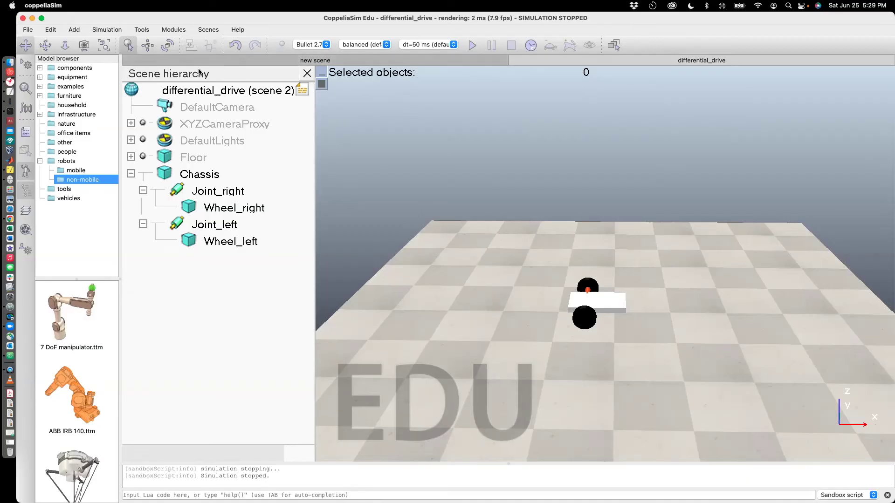
{"action": "left_click", "coordinate": [200, 176]}
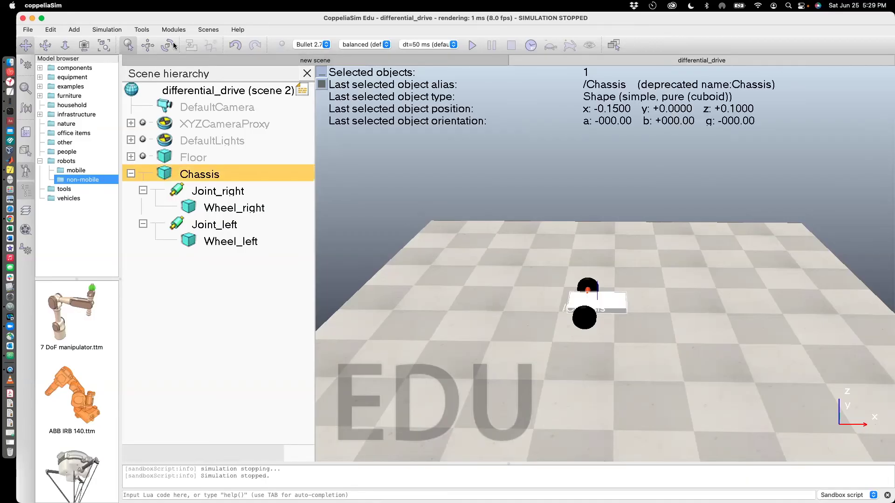
{"action": "left_click", "coordinate": [147, 45]}
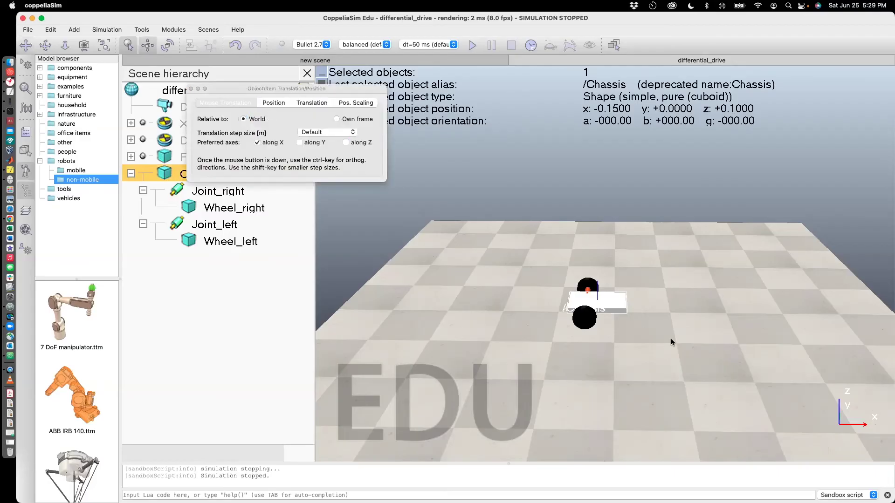
{"action": "left_click", "coordinate": [345, 142]}
{"action": "left_click", "coordinate": [257, 142]}
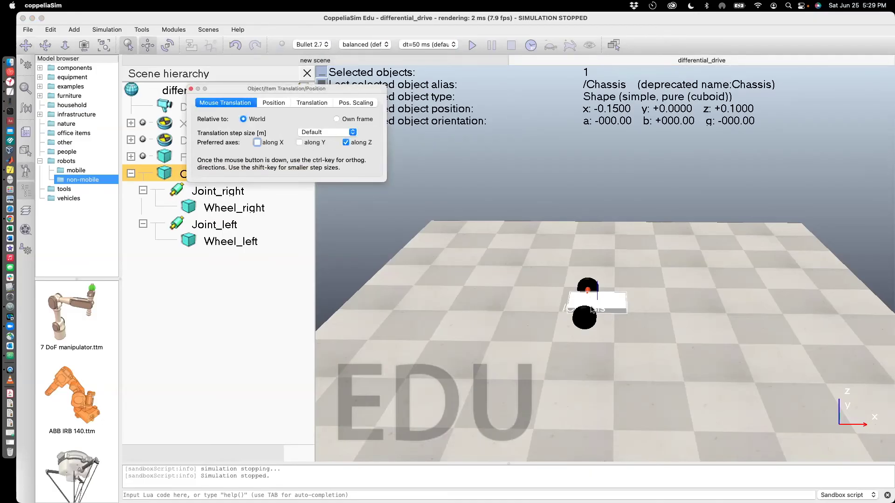
{"action": "left_click_drag", "start_coordinate": [588, 297], "coordinate": [587, 136]}
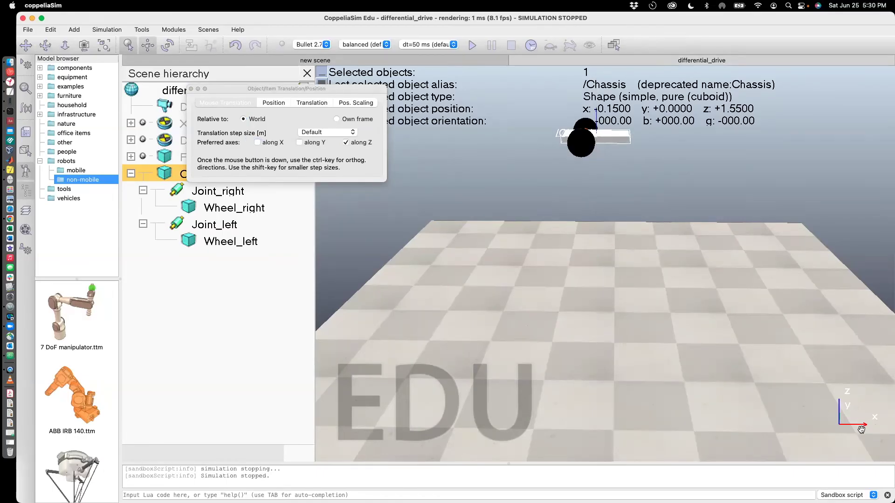
- Move the Chassis along only the world X axis to about -1.025 m and close the translation settings
{"action": "left_click", "coordinate": [257, 143]}
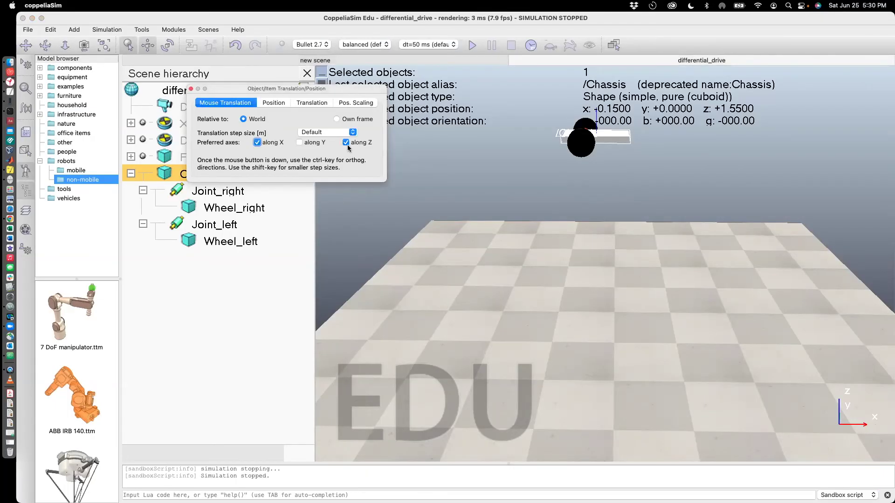
{"action": "left_click", "coordinate": [346, 142]}
{"action": "left_click_drag", "start_coordinate": [577, 137], "coordinate": [456, 137]}
{"action": "left_click", "coordinate": [190, 89]}
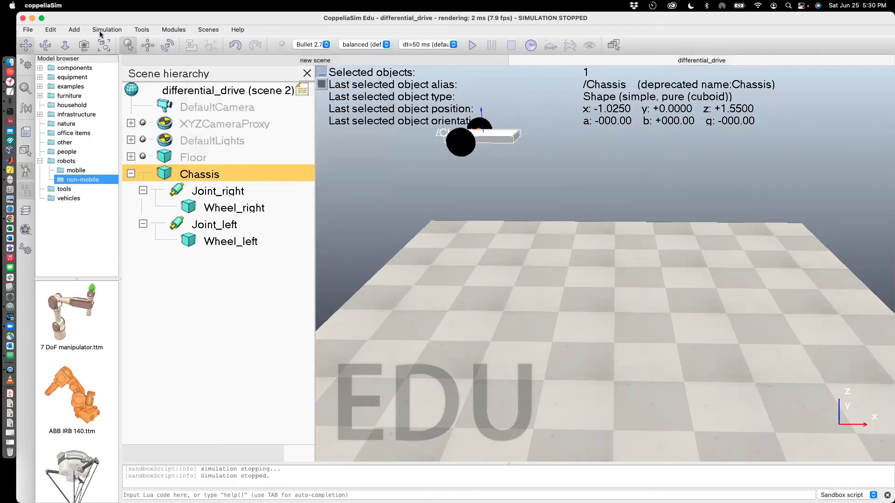
- Add a primitive plane with an X-size of 5 m and a Y-size of 2 m
{"action": "left_click", "coordinate": [74, 30]}
{"action": "mouse_move", "coordinate": [86, 40]}
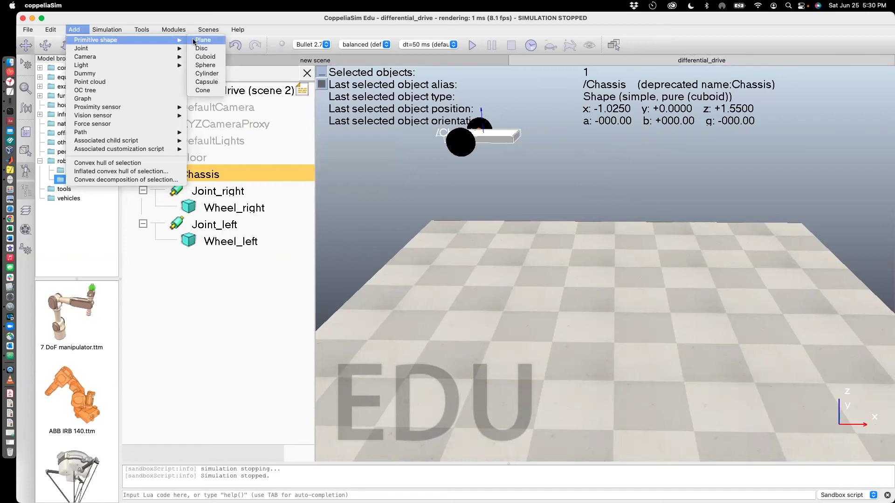
{"action": "left_click", "coordinate": [194, 42]}
{"action": "left_click_drag", "start_coordinate": [449, 216], "coordinate": [405, 217]}
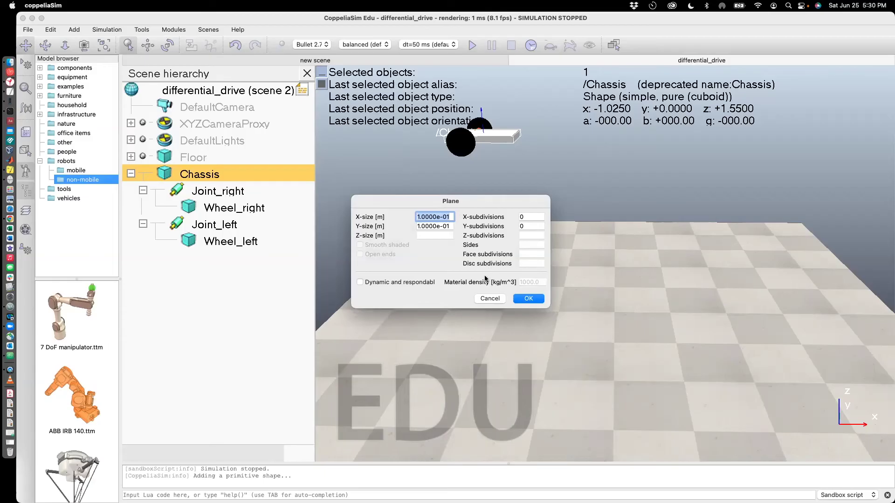
{"action": "type", "text": "5"}
{"action": "key", "text": "Tab"}
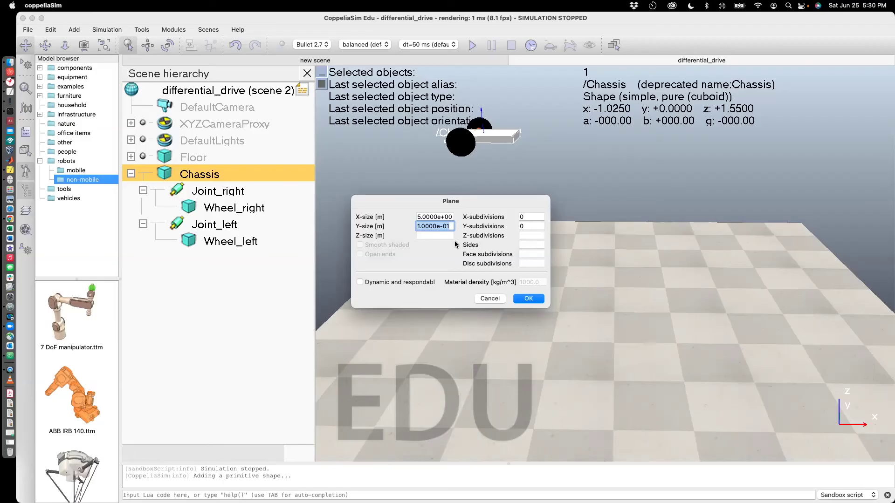
{"action": "type", "text": "2"}
{"action": "left_click", "coordinate": [531, 300]}
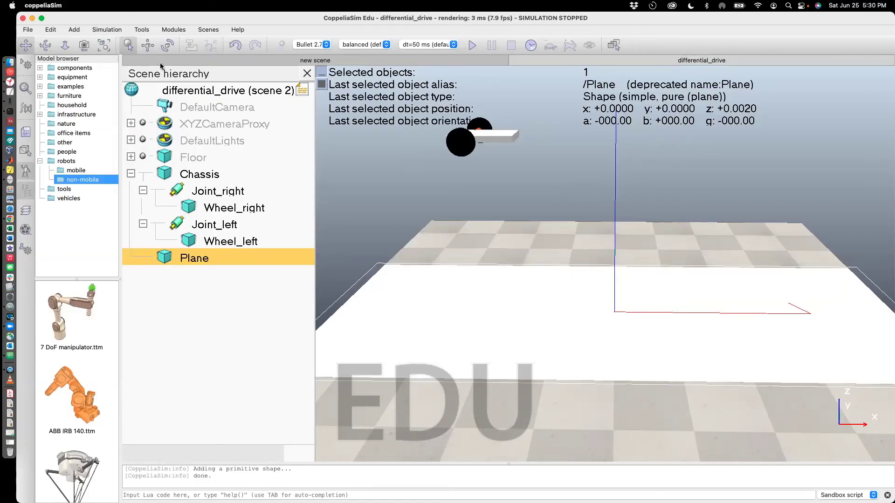
- Tilt the Plane 5 degrees about the Y axis of its own frame
{"action": "left_click", "coordinate": [167, 46]}
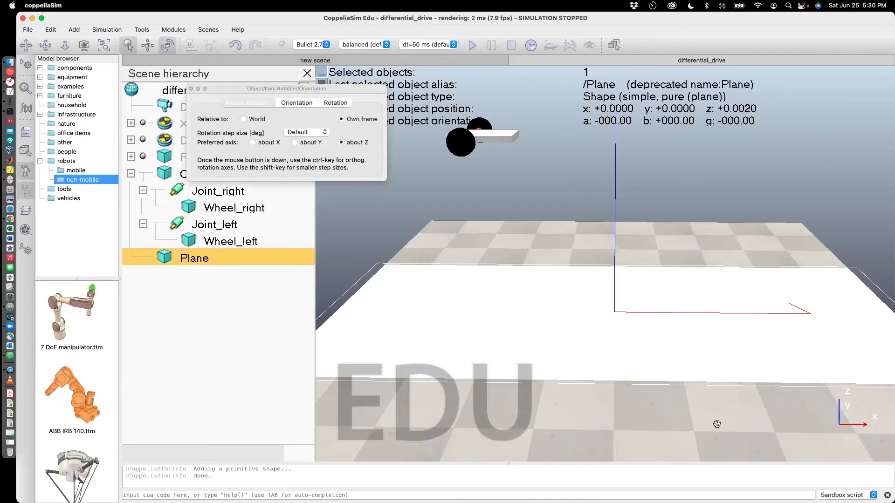
{"action": "left_click", "coordinate": [295, 142]}
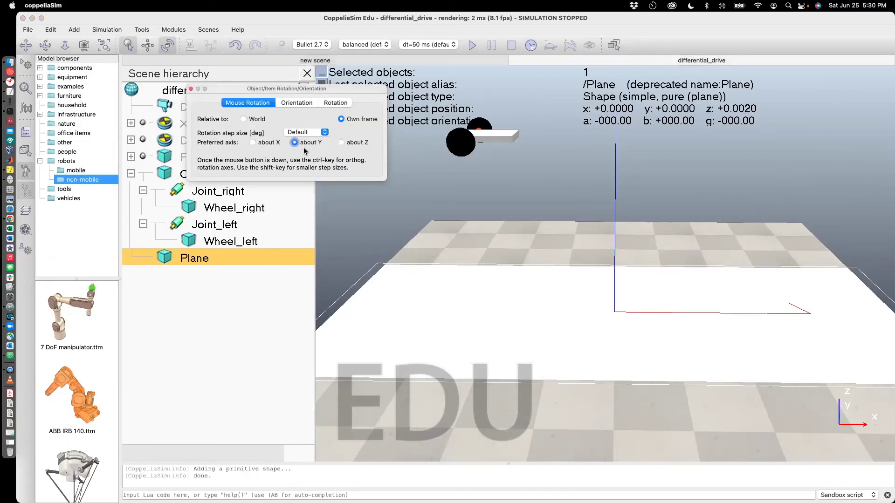
{"action": "left_click_drag", "start_coordinate": [378, 321], "coordinate": [383, 281]}
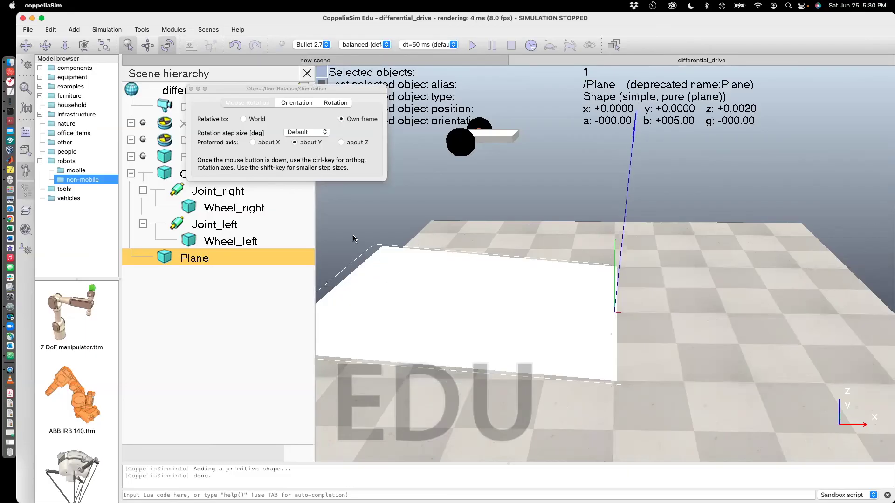
- Raise the tilted Plane along only the world Z axis to about 0.252 m and close the translation settings
{"action": "left_click", "coordinate": [147, 45]}
{"action": "left_click", "coordinate": [346, 143]}
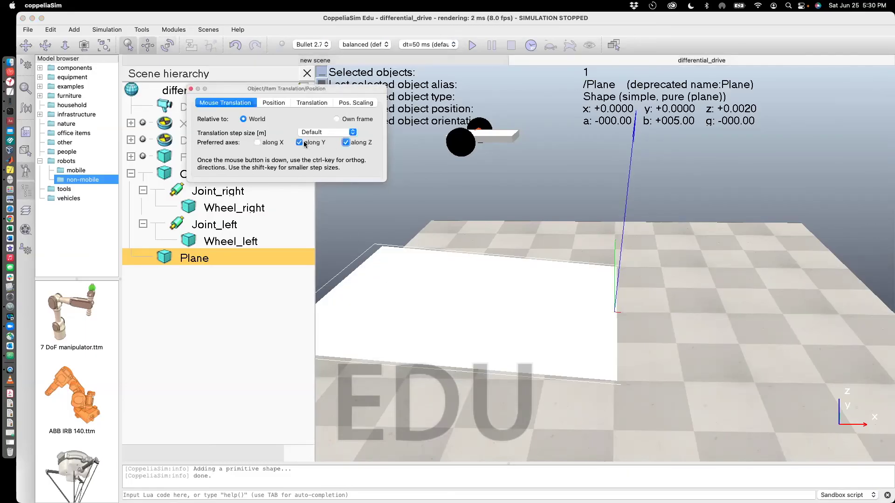
{"action": "left_click", "coordinate": [299, 142]}
{"action": "left_click_drag", "start_coordinate": [532, 351], "coordinate": [541, 280]}
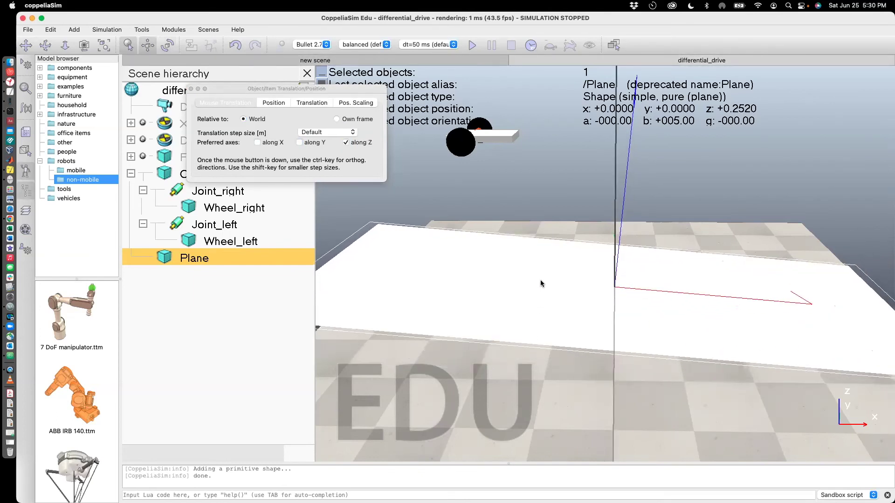
{"action": "left_click", "coordinate": [190, 88]}
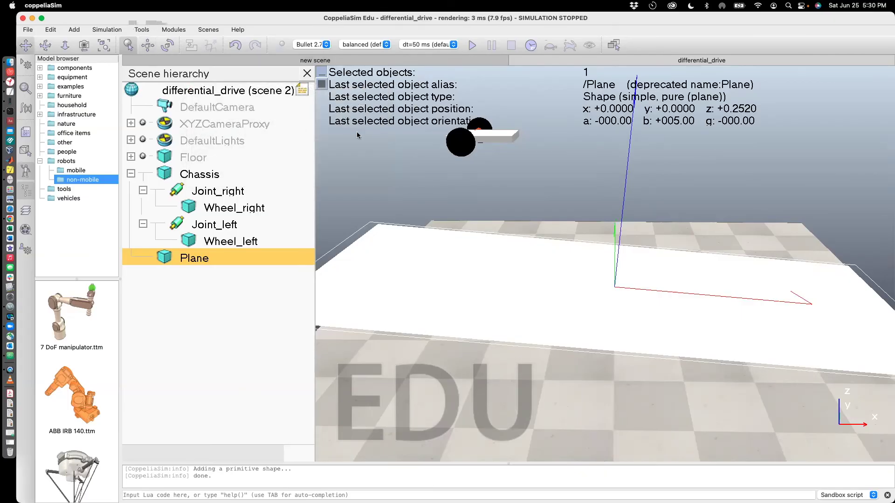
- Lower the Chassis along only the world Z axis to about 1.05 m
{"action": "left_click", "coordinate": [207, 170]}
{"action": "left_click", "coordinate": [149, 45]}
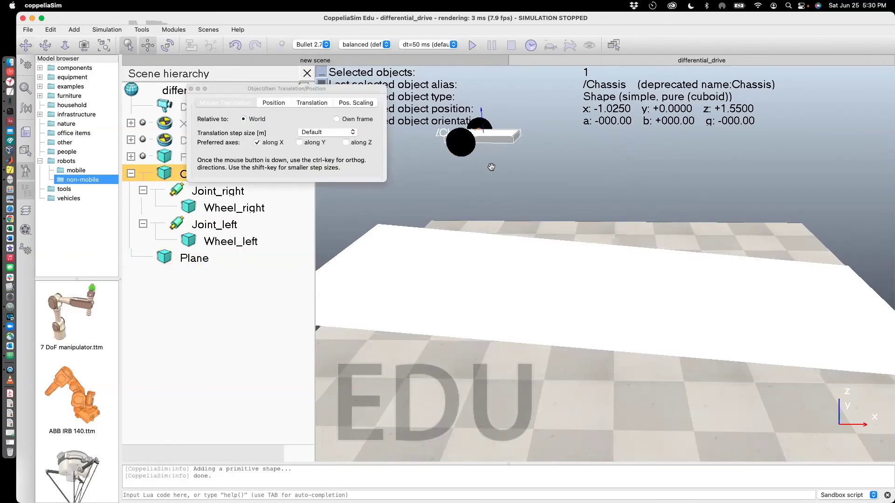
{"action": "left_click", "coordinate": [345, 143]}
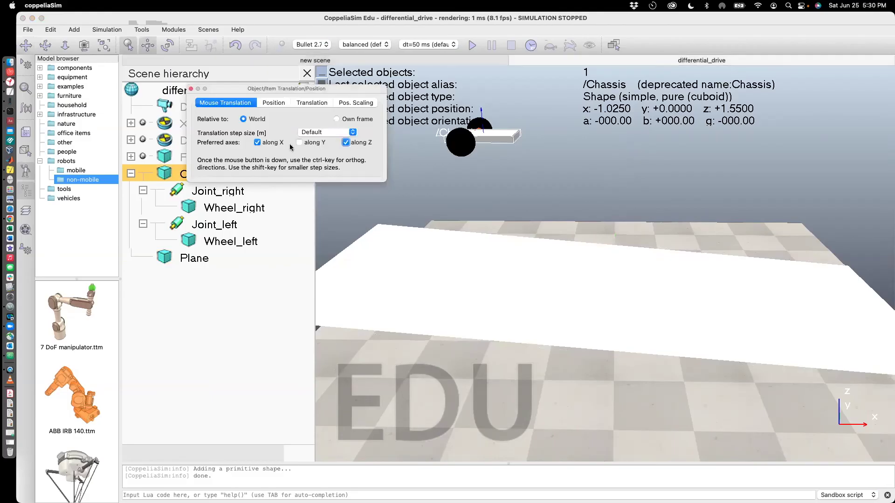
{"action": "left_click", "coordinate": [258, 143]}
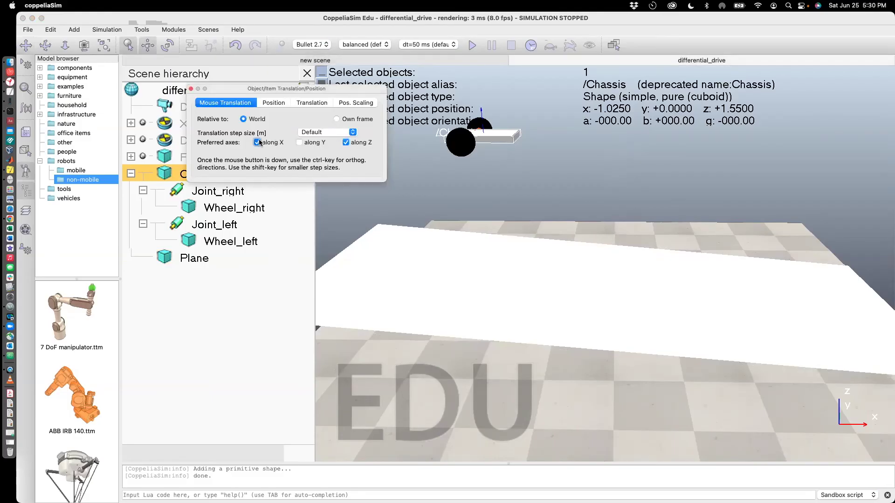
{"action": "left_click_drag", "start_coordinate": [476, 139], "coordinate": [470, 211]}
- Move the Chassis along only the world X axis to about -1.525 m and close the translation settings
{"action": "left_click", "coordinate": [254, 142]}
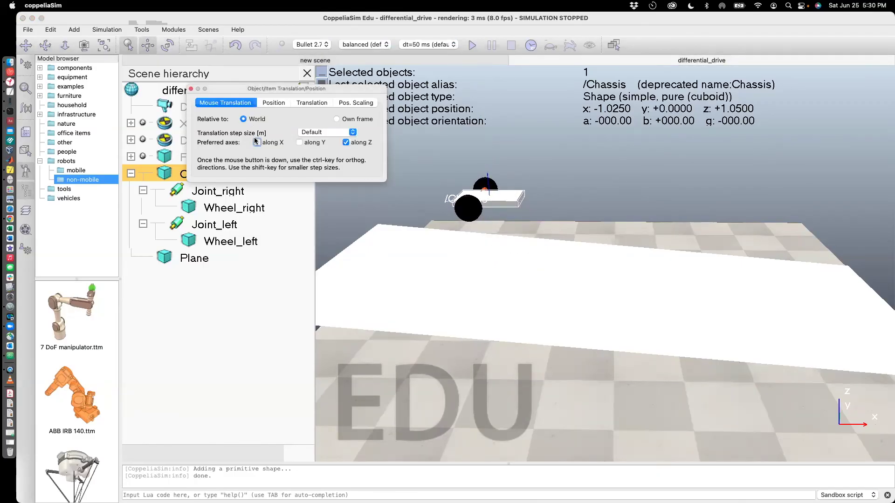
{"action": "left_click", "coordinate": [256, 142]}
{"action": "left_click", "coordinate": [345, 142]}
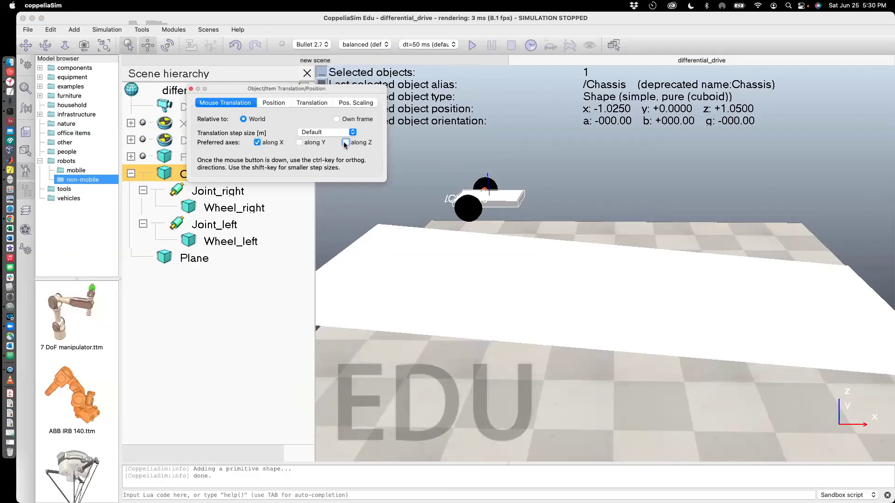
{"action": "left_click_drag", "start_coordinate": [490, 200], "coordinate": [429, 200]}
{"action": "left_click", "coordinate": [191, 88]}
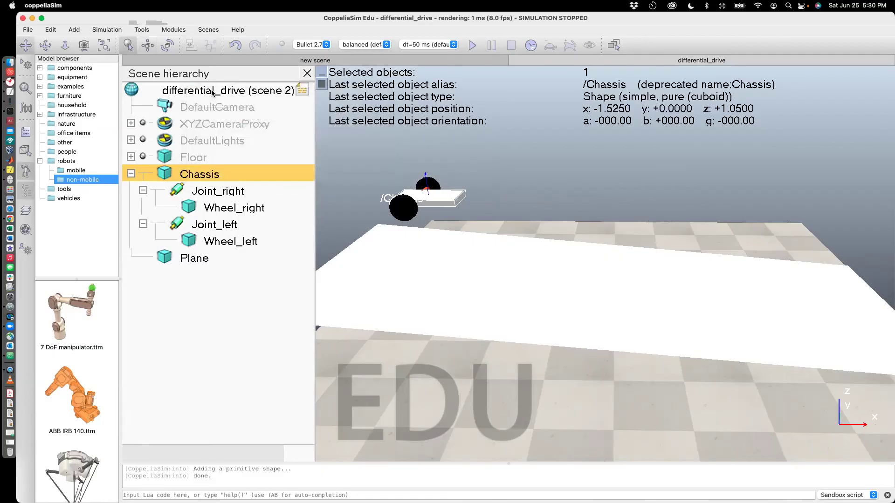
- Run the simulation to watch the car fall toward the inclined plane, and stop it
{"action": "left_click", "coordinate": [472, 45]}
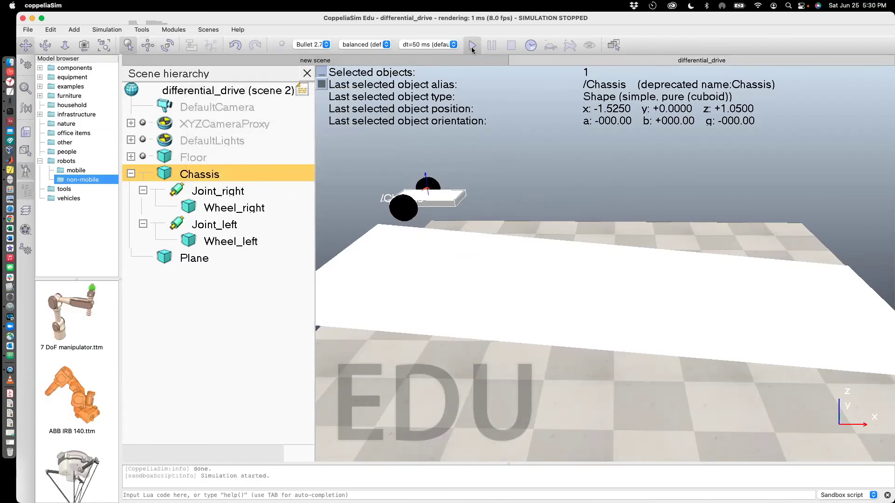
{"action": "left_click", "coordinate": [511, 45]}
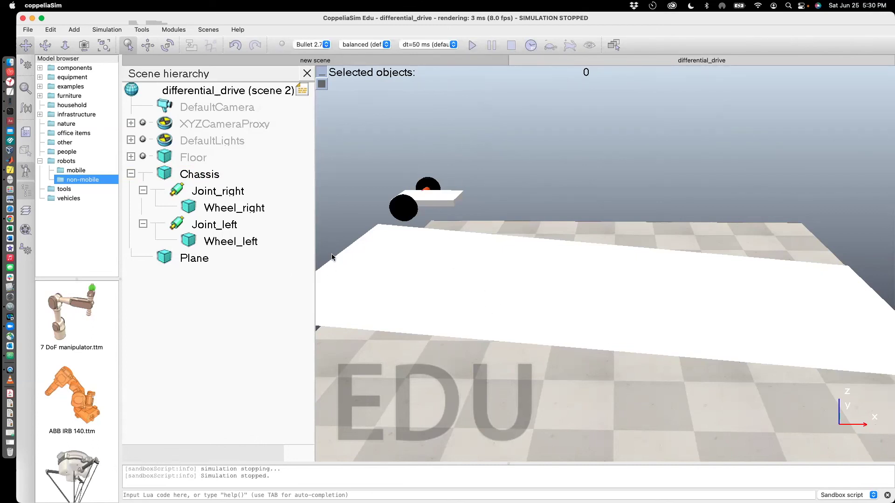
- Make the Plane's body respondable in its dynamic properties, and test it by running and stopping the simulation
{"action": "double_click", "coordinate": [165, 259]}
{"action": "left_click", "coordinate": [237, 276]}
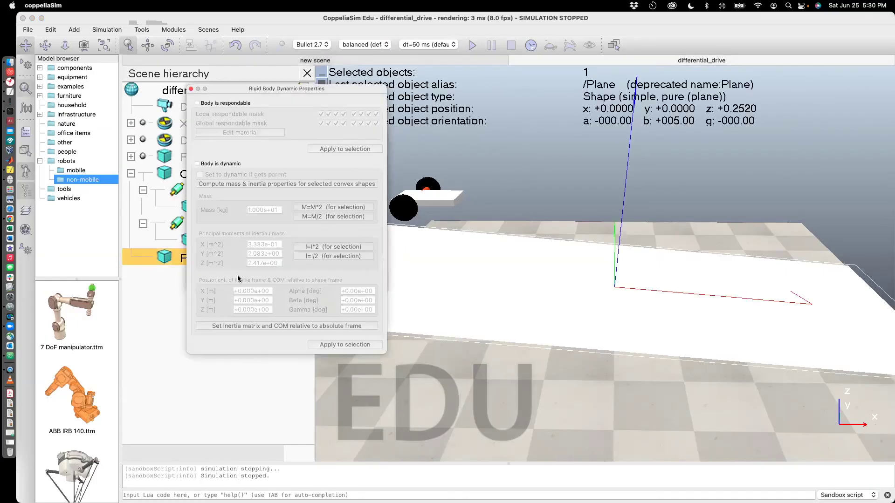
{"action": "left_click", "coordinate": [190, 88]}
{"action": "left_click", "coordinate": [191, 89]}
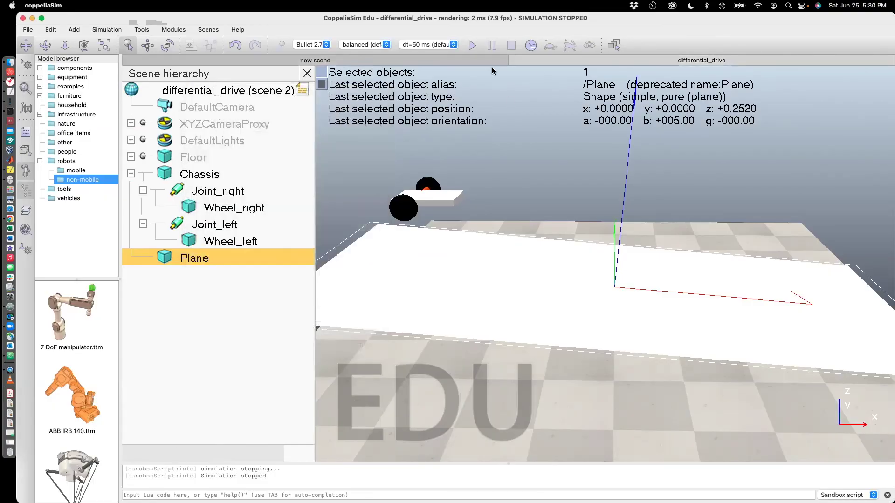
{"action": "left_click", "coordinate": [472, 46]}
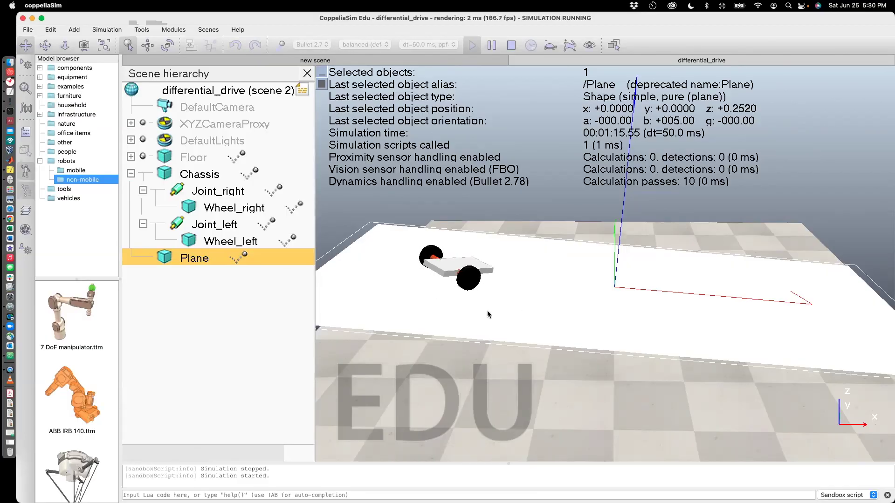
{"action": "left_click", "coordinate": [510, 45]}
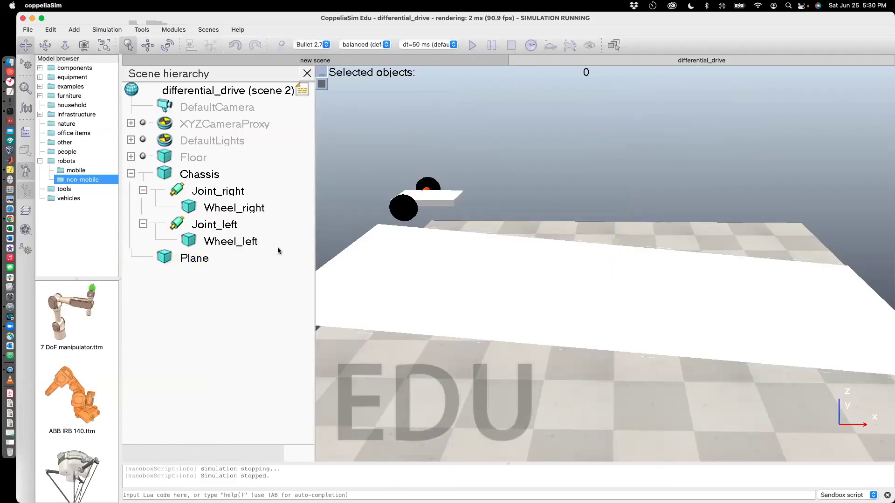
- Set the Plane material's Bullet V2.78 friction to 0.2 and close all of its property dialogs
{"action": "double_click", "coordinate": [164, 259]}
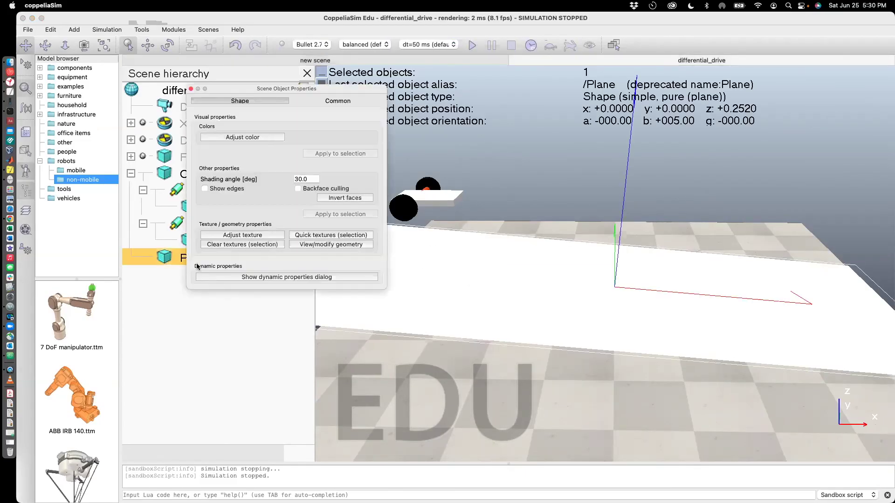
{"action": "left_click", "coordinate": [286, 276]}
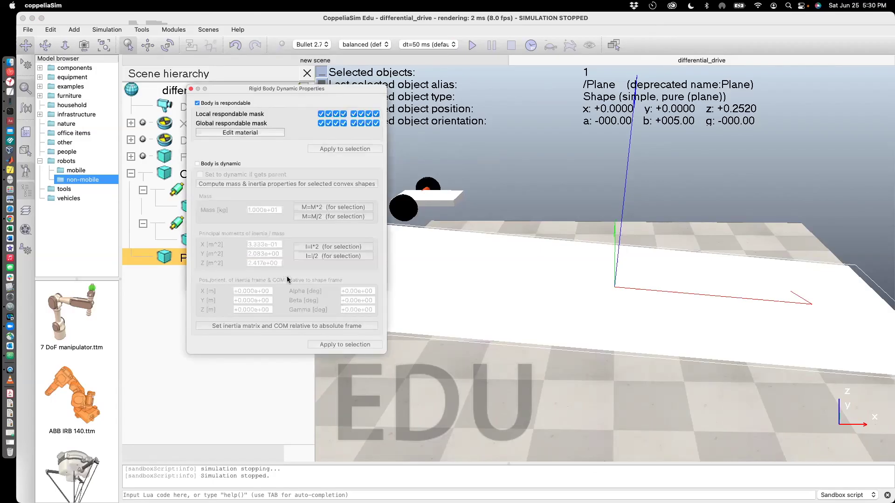
{"action": "left_click", "coordinate": [226, 132]}
{"action": "left_click_drag", "start_coordinate": [449, 21], "coordinate": [553, 42]}
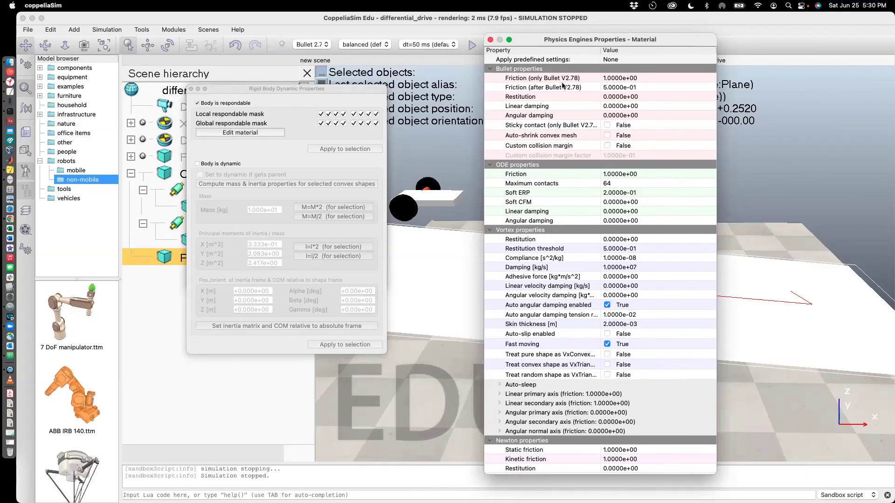
{"action": "double_click", "coordinate": [614, 79]}
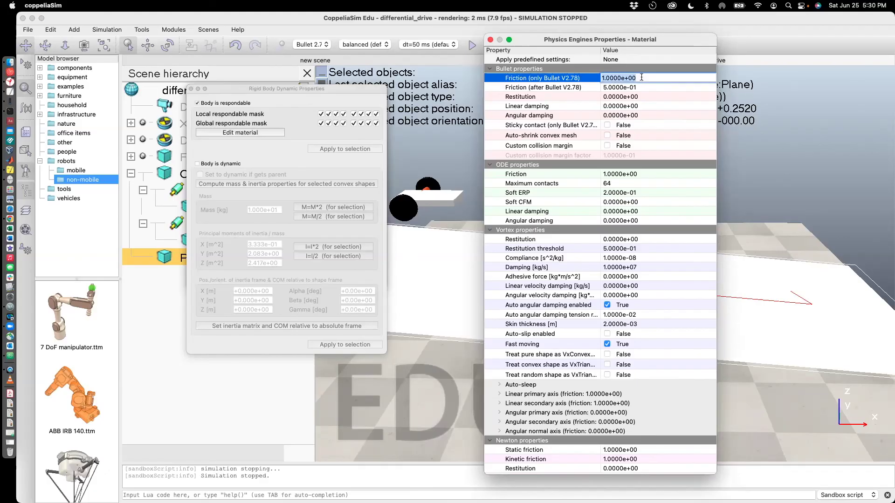
{"action": "type", "text": "01"}
{"action": "key", "text": "Return"}
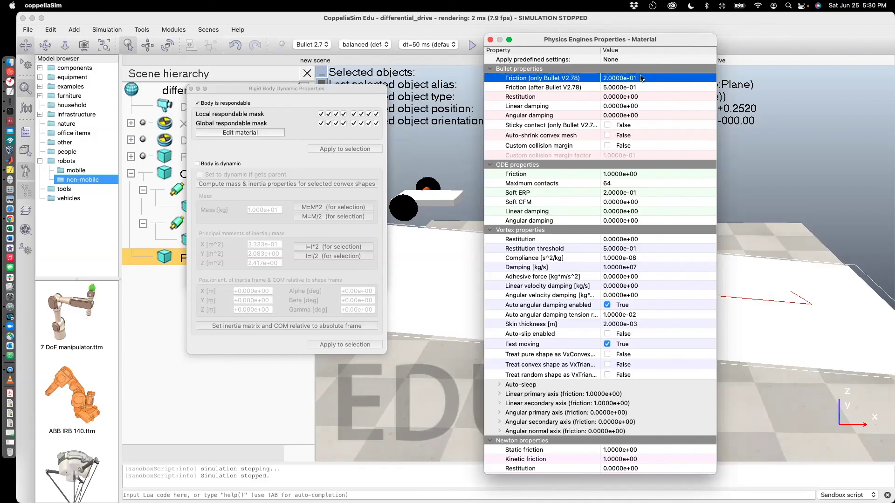
{"action": "left_click", "coordinate": [490, 40]}
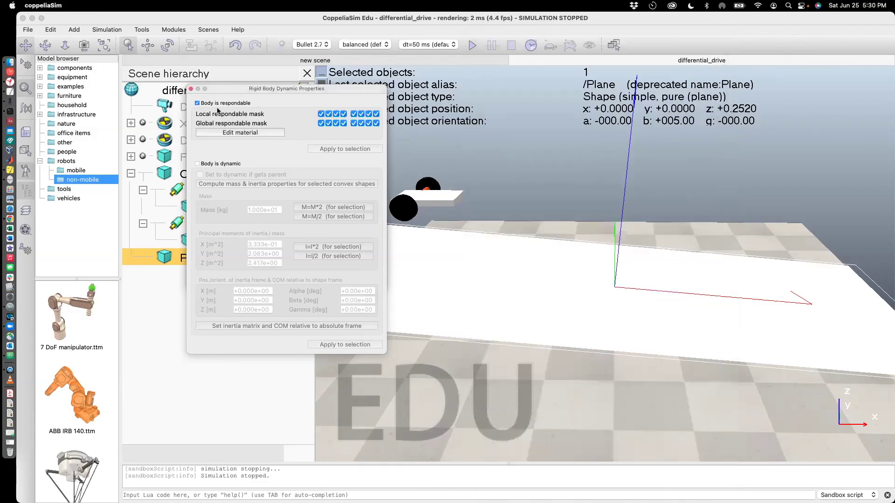
{"action": "left_click", "coordinate": [191, 89]}
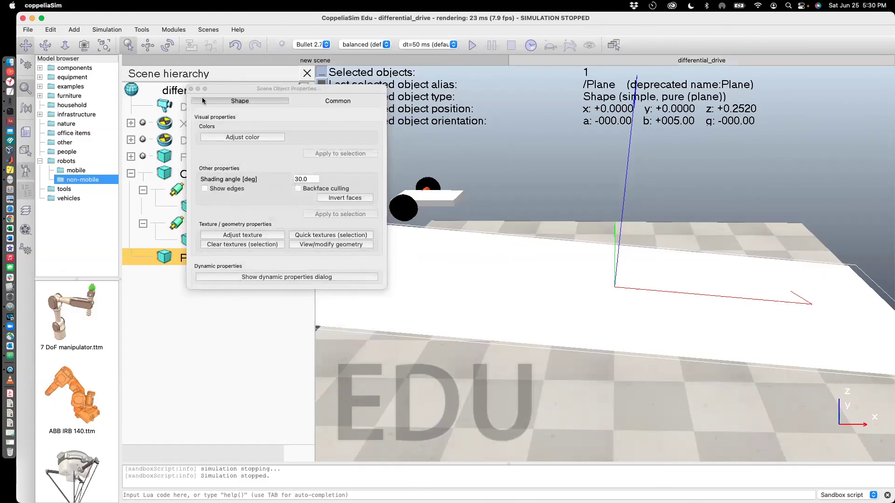
{"action": "left_click", "coordinate": [190, 89]}
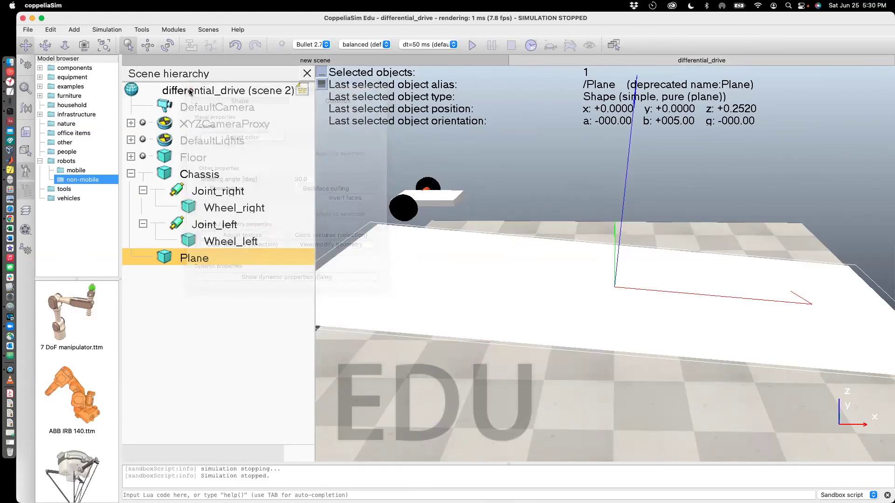
- Test-run and stop the simulation, enable real-time mode, and start the simulation again
{"action": "left_click", "coordinate": [472, 45]}
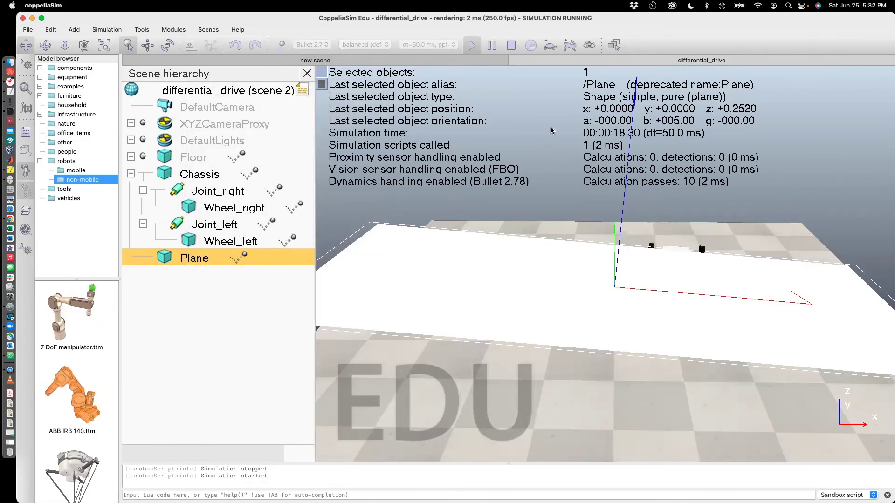
{"action": "left_click", "coordinate": [510, 45]}
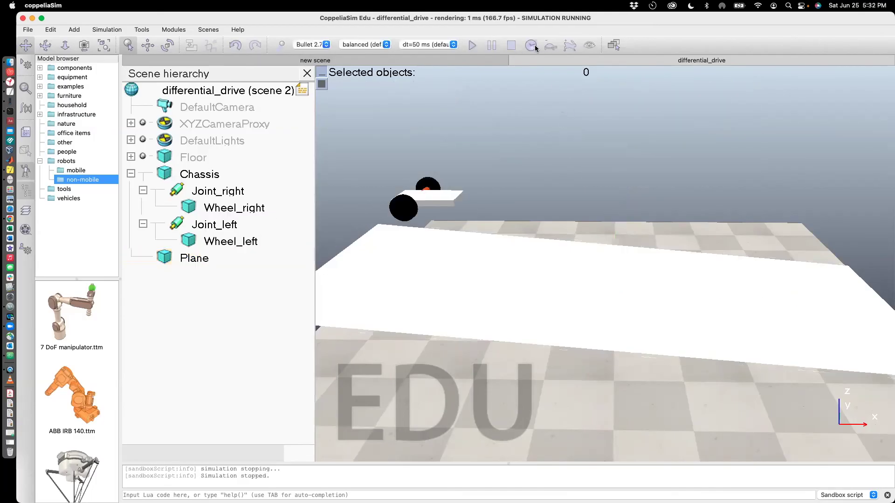
{"action": "left_click", "coordinate": [531, 45]}
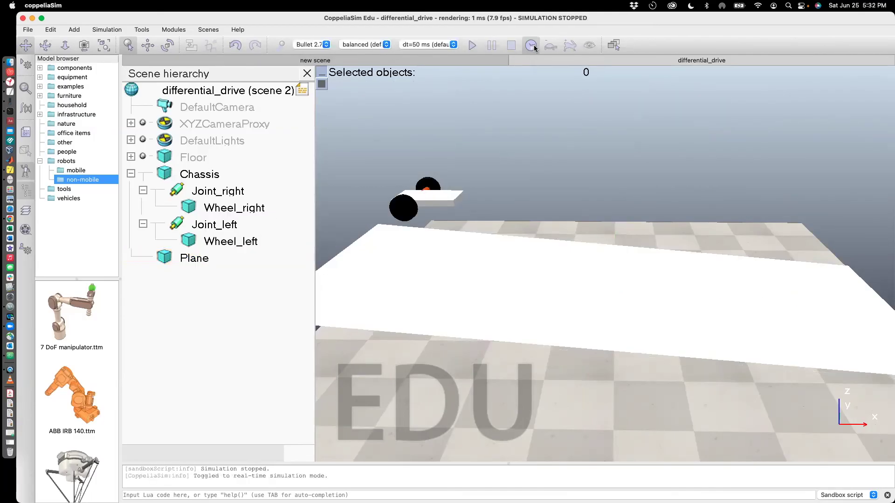
{"action": "left_click", "coordinate": [473, 46]}
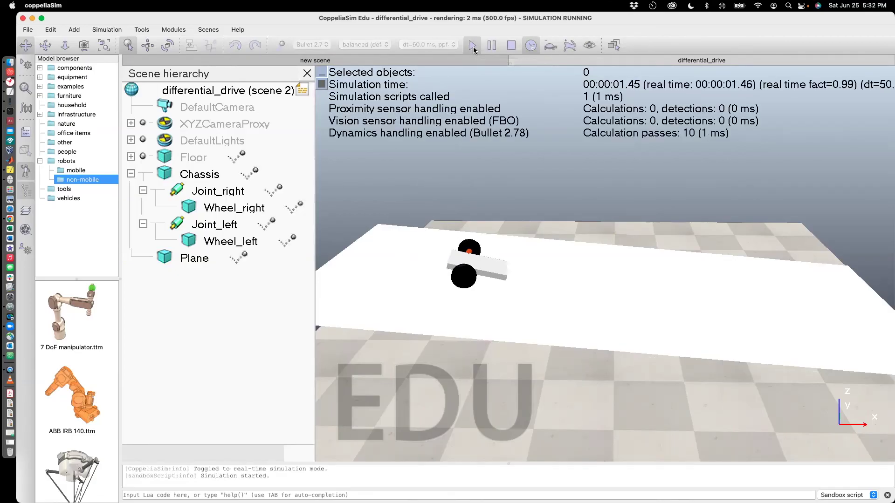